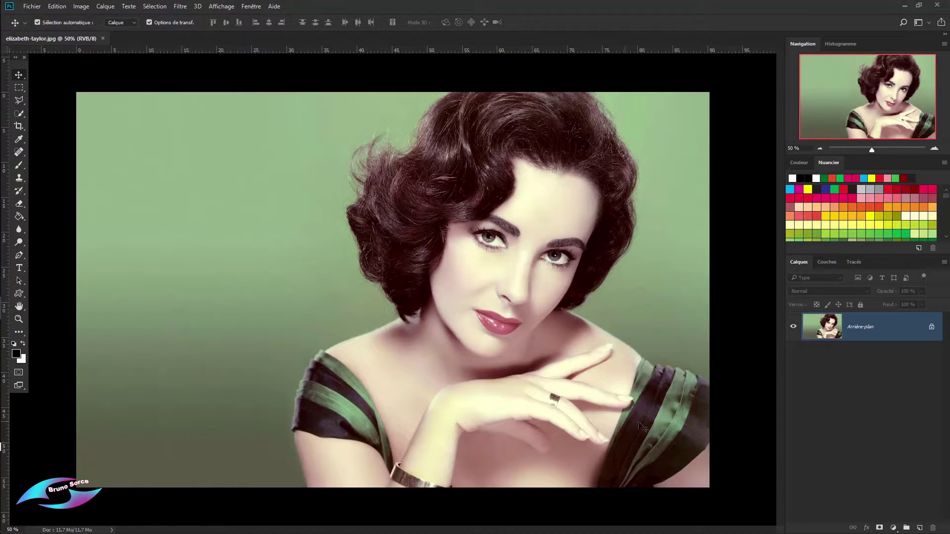
- Unlock the background layer and duplicate it
left_click(931, 327)
left_click_drag(910, 337, 920, 529)
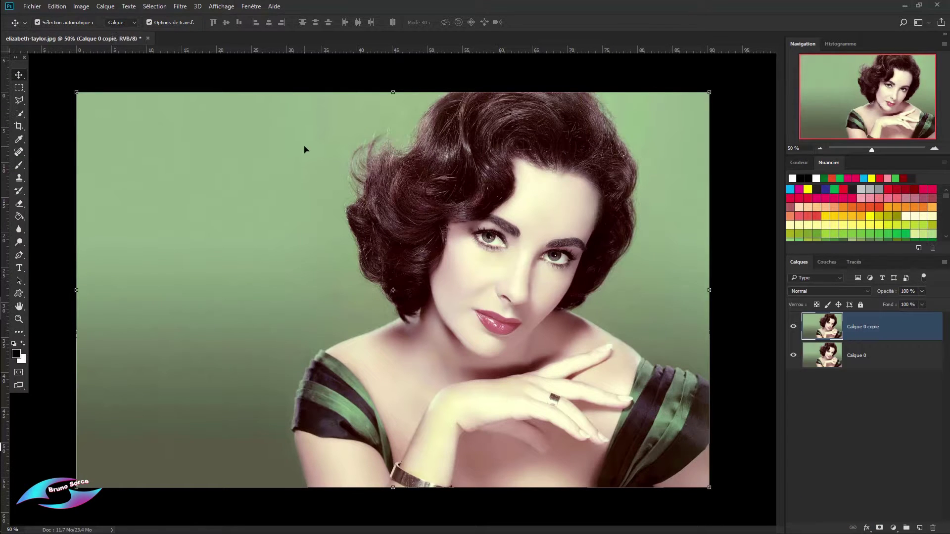
- Apply the Contour postérisé filter directly to the duplicated layer with Epaisseur 8, Intensité 7 and Postérisation 5
left_click(181, 7)
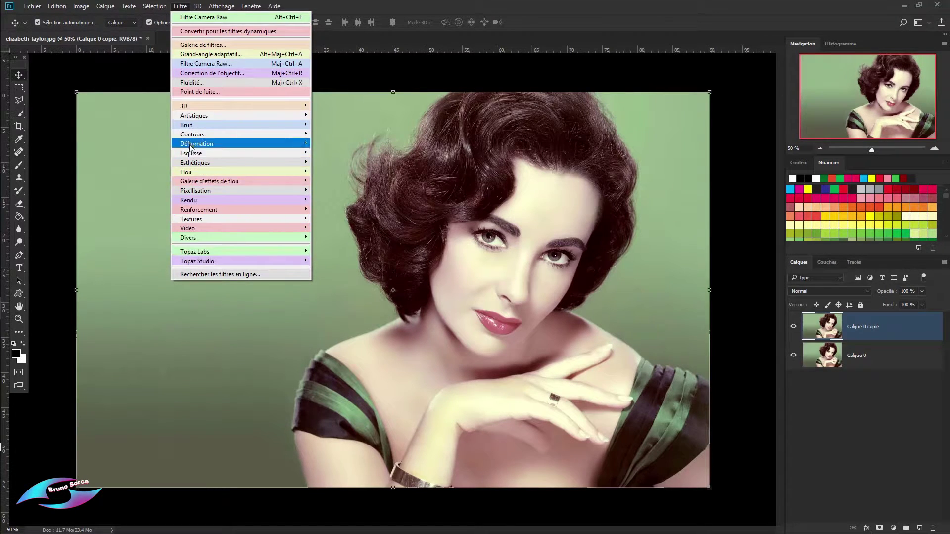
mouse_move(190, 136)
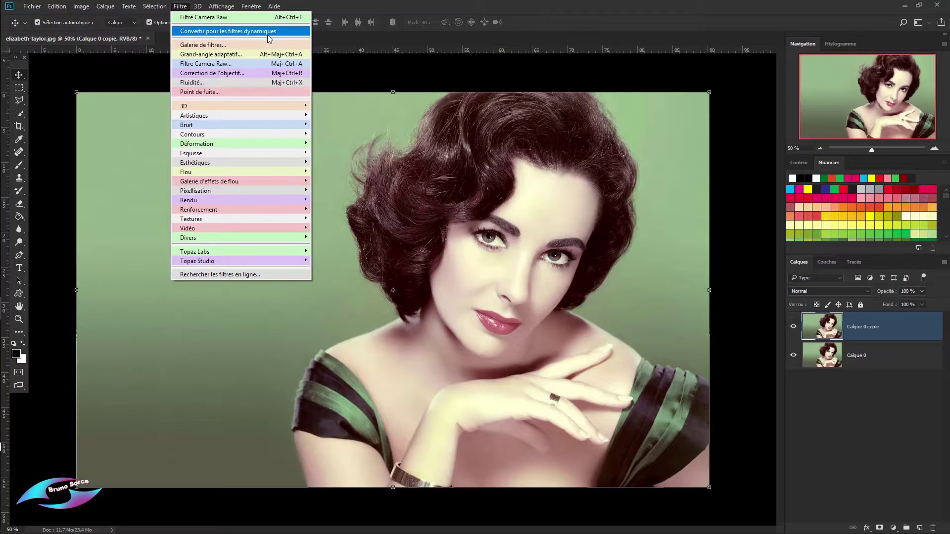
mouse_move(291, 118)
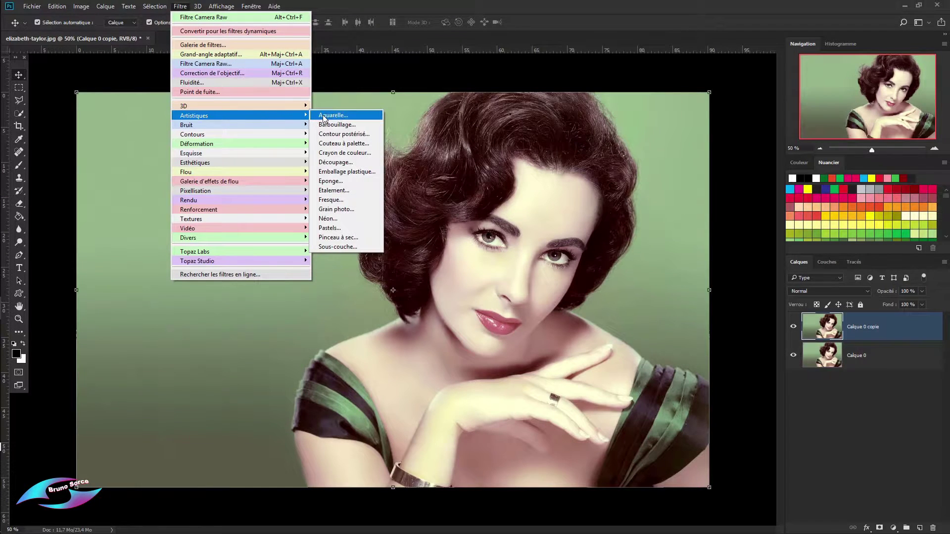
left_click(332, 134)
left_click_drag(92, 221, 52, 209)
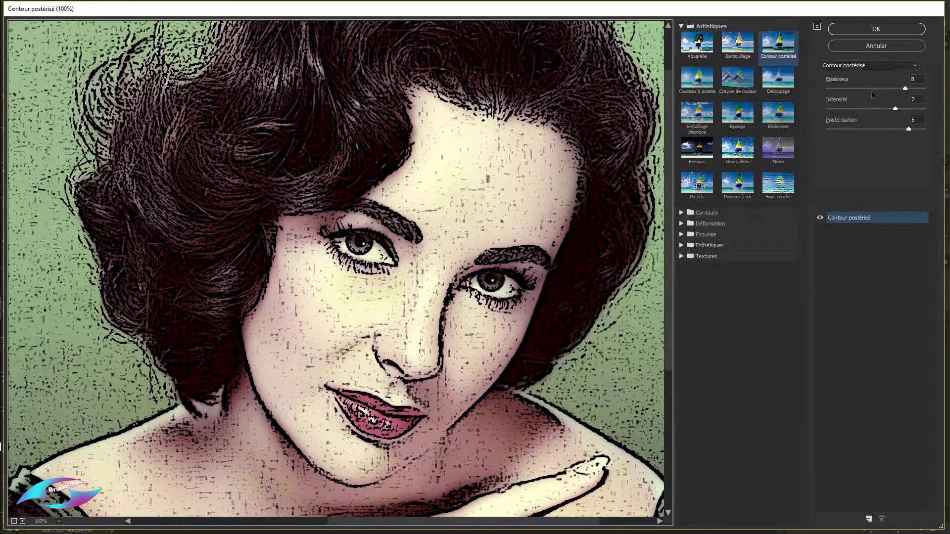
left_click(876, 31)
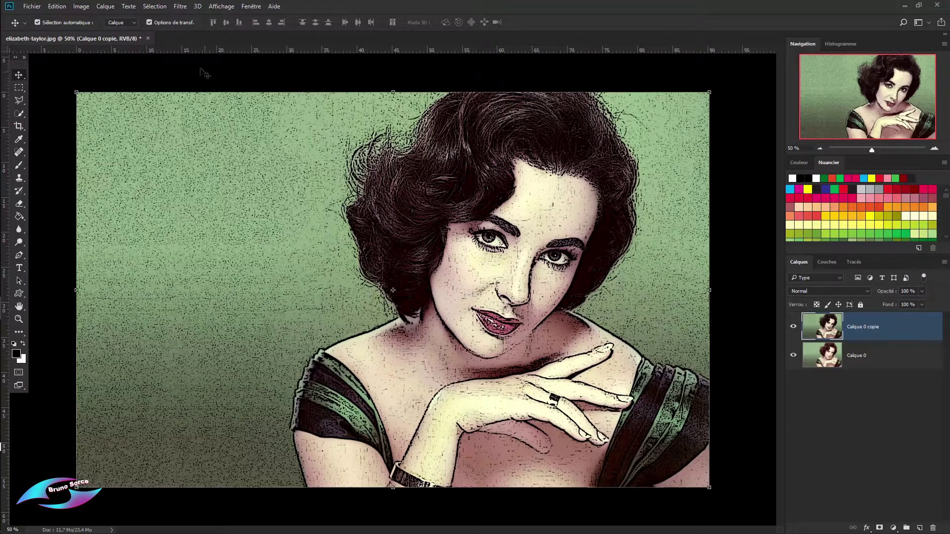
- Start a second Contour postérisé filter on the same layer and lower Epaisseur, Intensité and Postérisation to 0
left_click(180, 7)
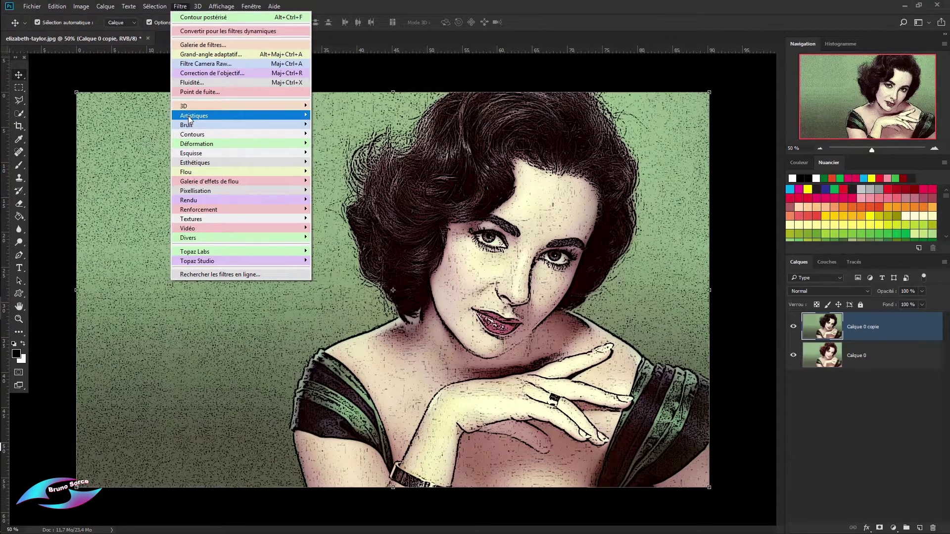
mouse_move(302, 118)
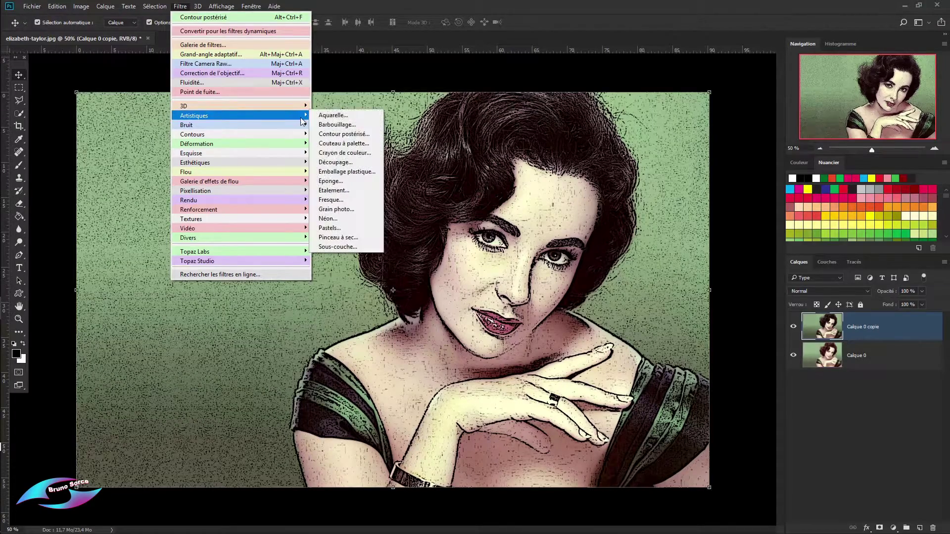
left_click(338, 134)
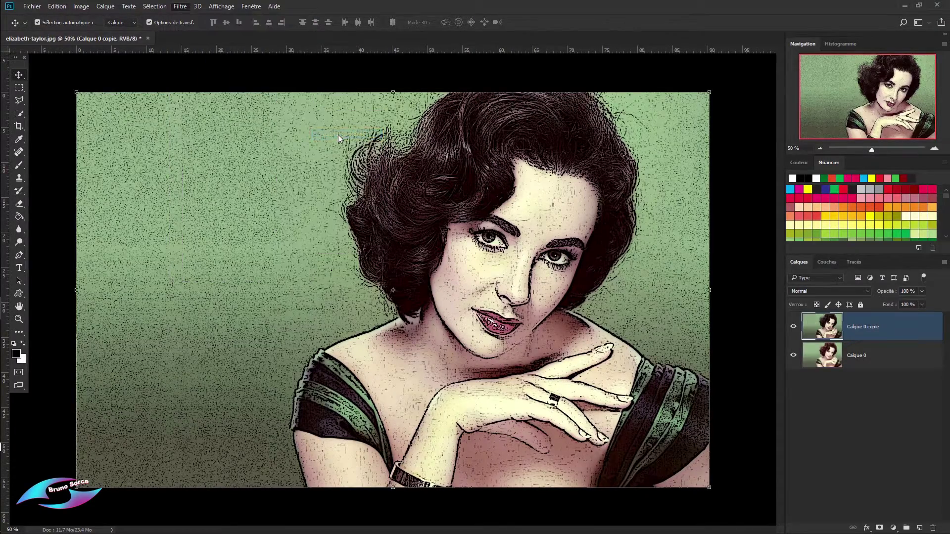
left_click_drag(492, 265, 362, 242)
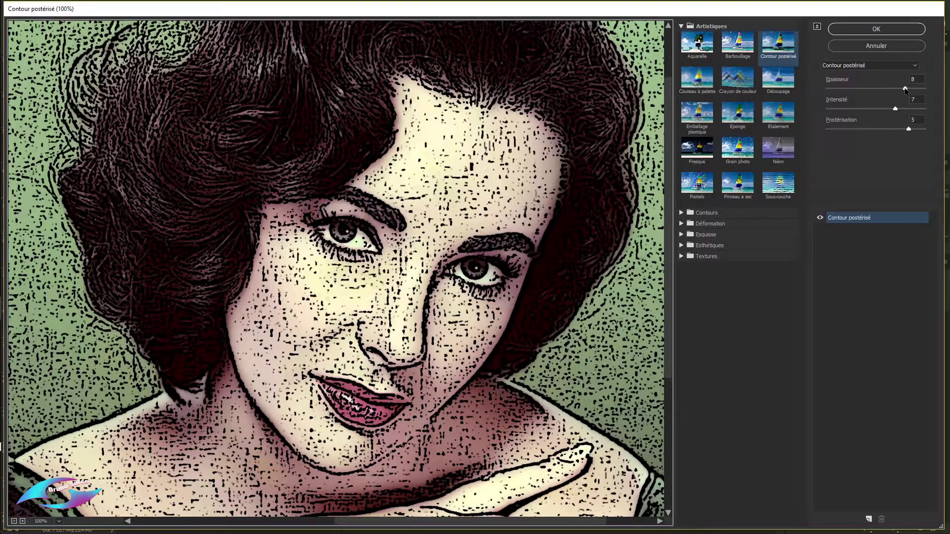
left_click_drag(905, 89, 826, 89)
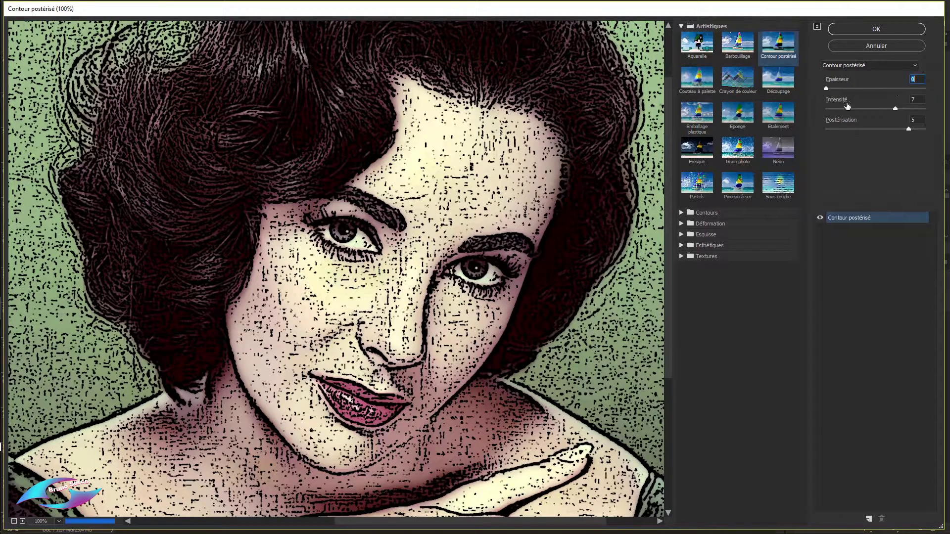
left_click_drag(897, 112, 826, 109)
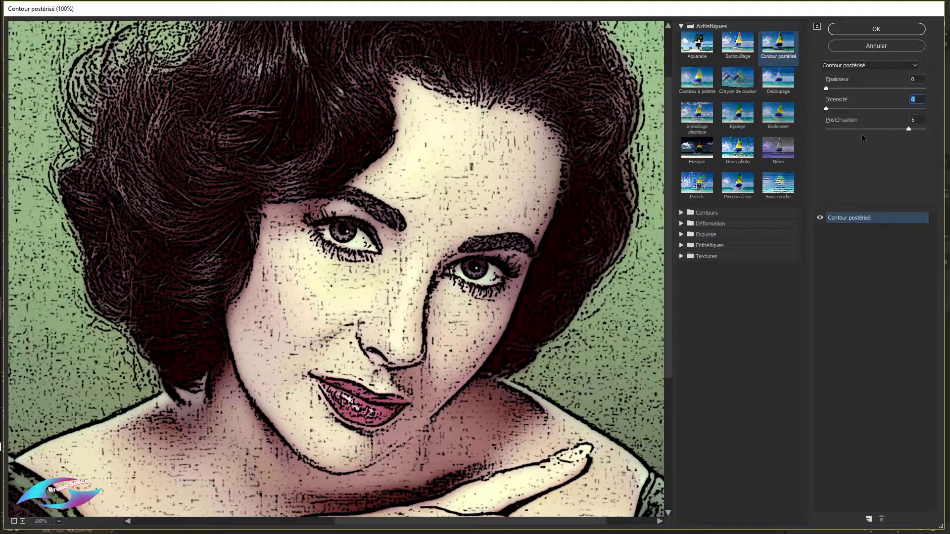
left_click_drag(909, 130, 826, 129)
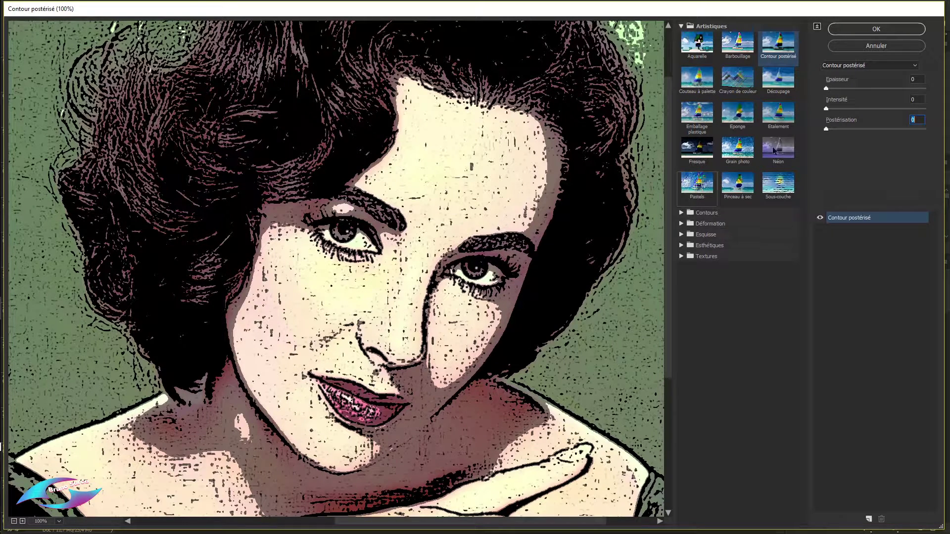
- Set Epaisseur to 9, Intensité to 5 and Postérisation to 5, and apply the second Contour postérisé filter
left_click_drag(826, 89, 918, 102)
left_click_drag(826, 129, 912, 129)
left_click_drag(825, 110, 875, 119)
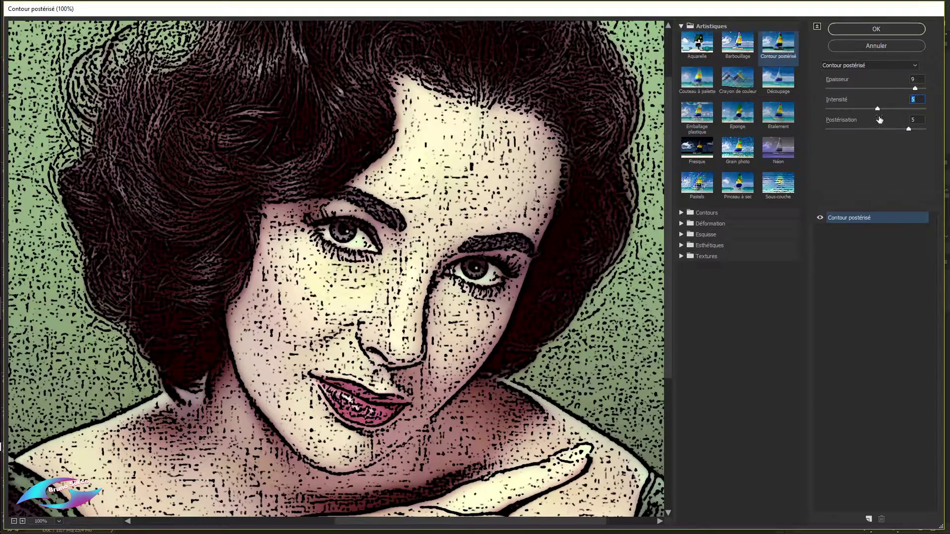
left_click(890, 36)
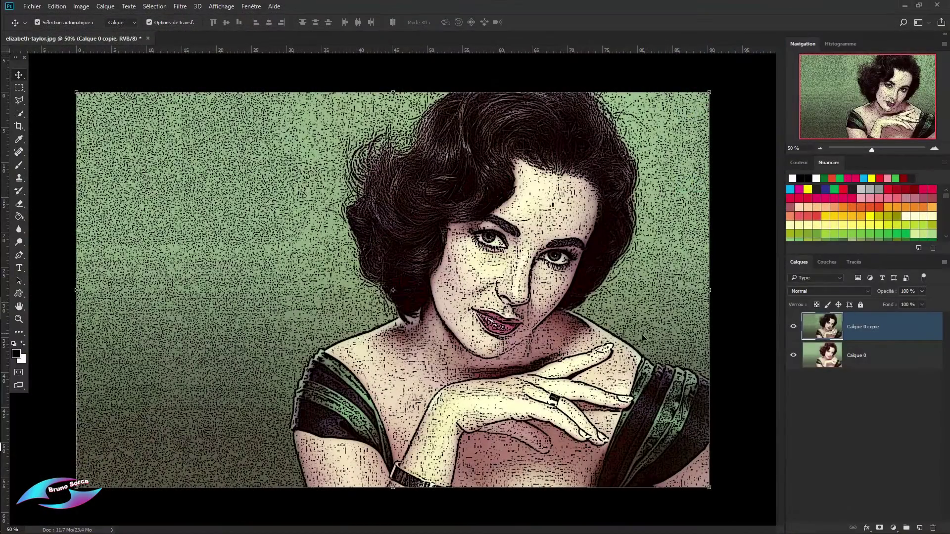
- Undo and restore the second filter application twice to compare the portrait before and after
key("ctrl+z")
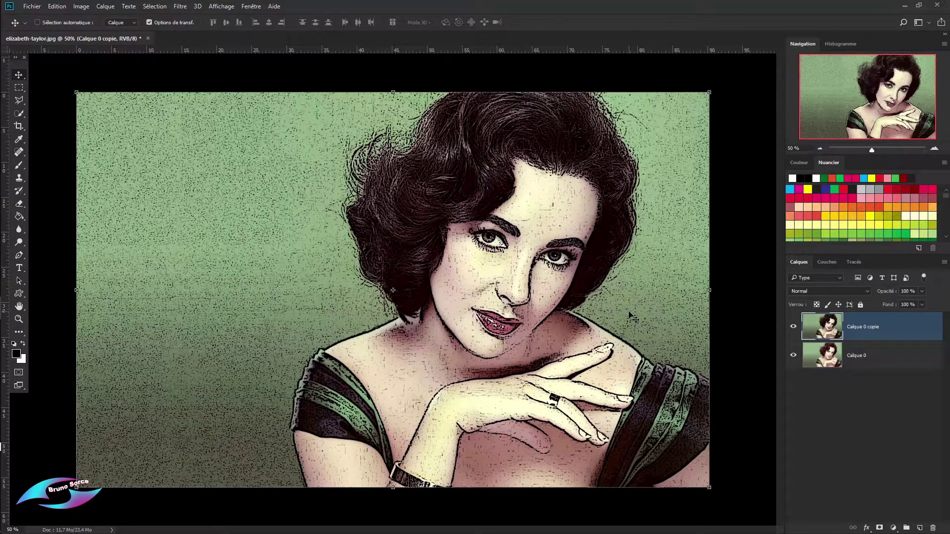
key("ctrl+z")
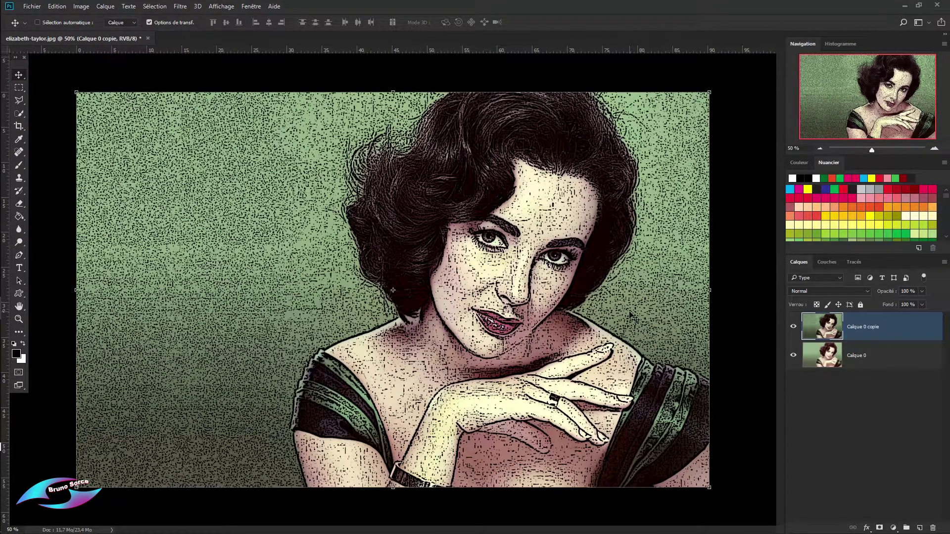
key("ctrl+z")
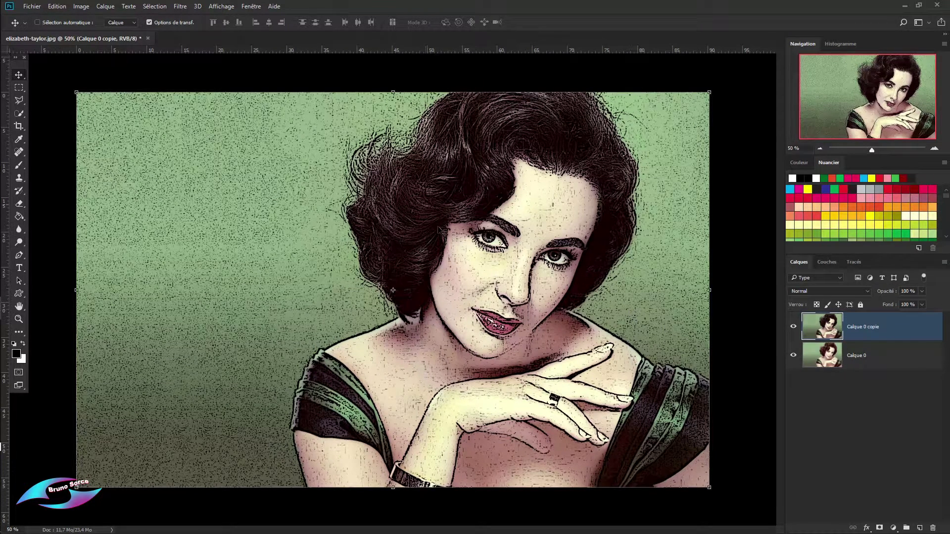
key("ctrl+z")
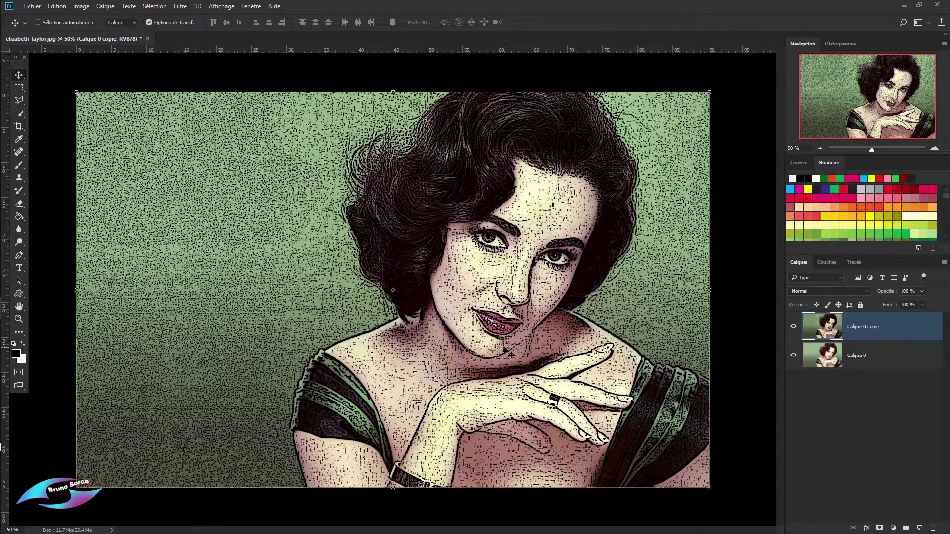
- Delete the filtered layer copy and make a fresh duplicate of Calque 0
key("ctrl")
key("Delete")
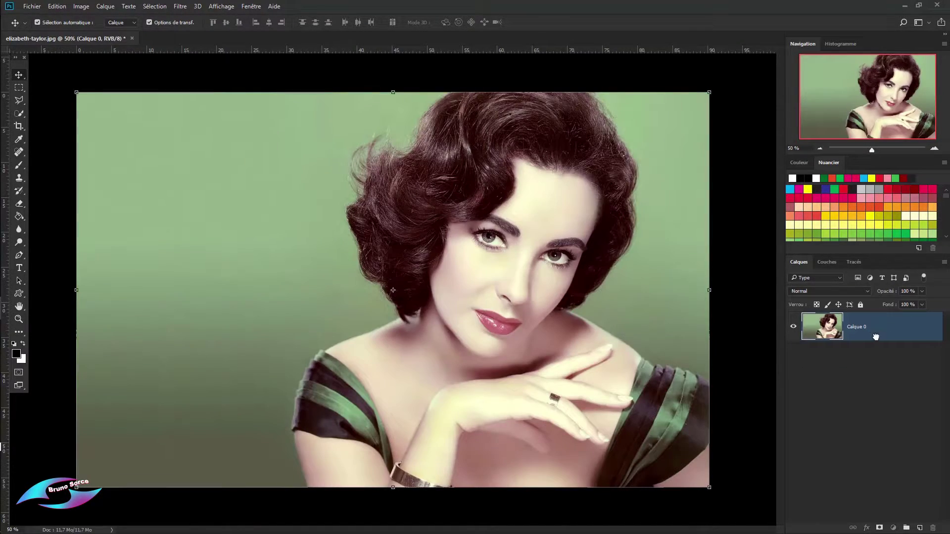
left_click_drag(876, 336, 919, 527)
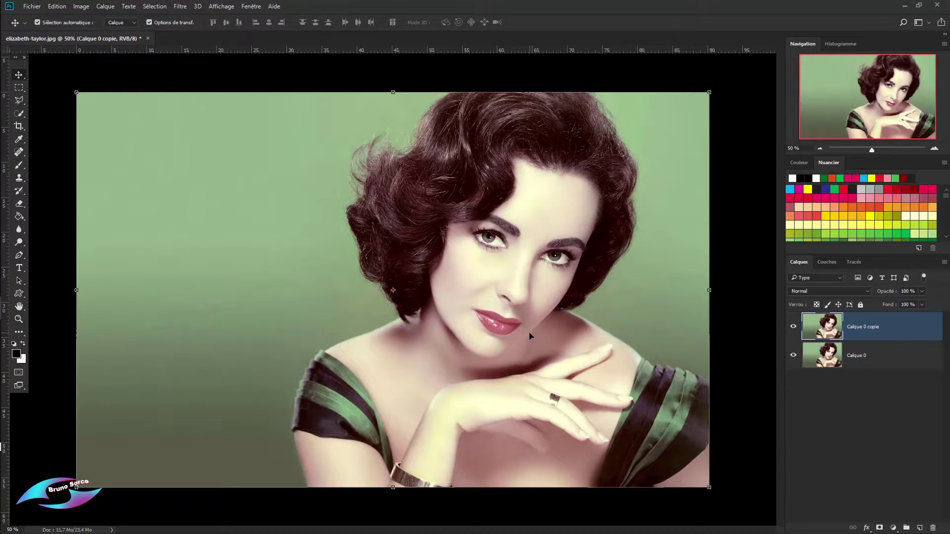
right_click(926, 332)
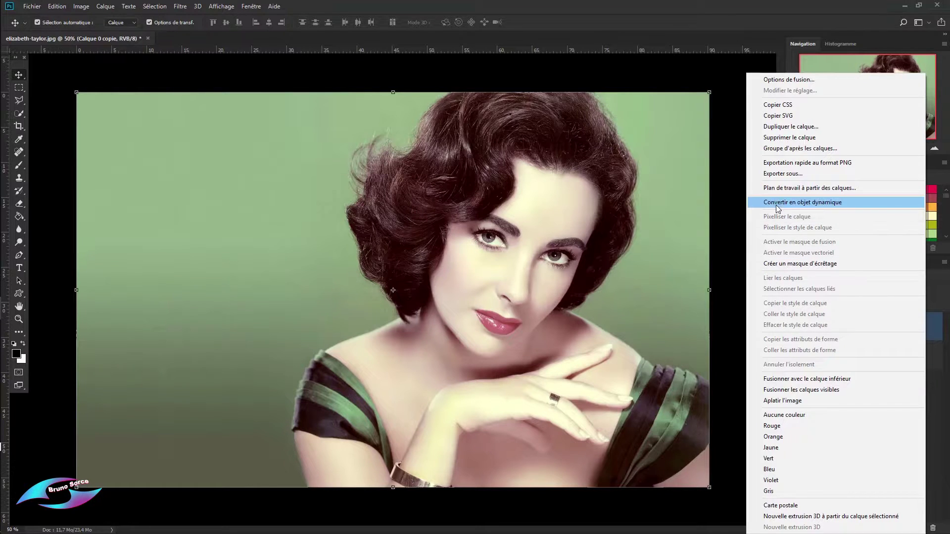
left_click(821, 204)
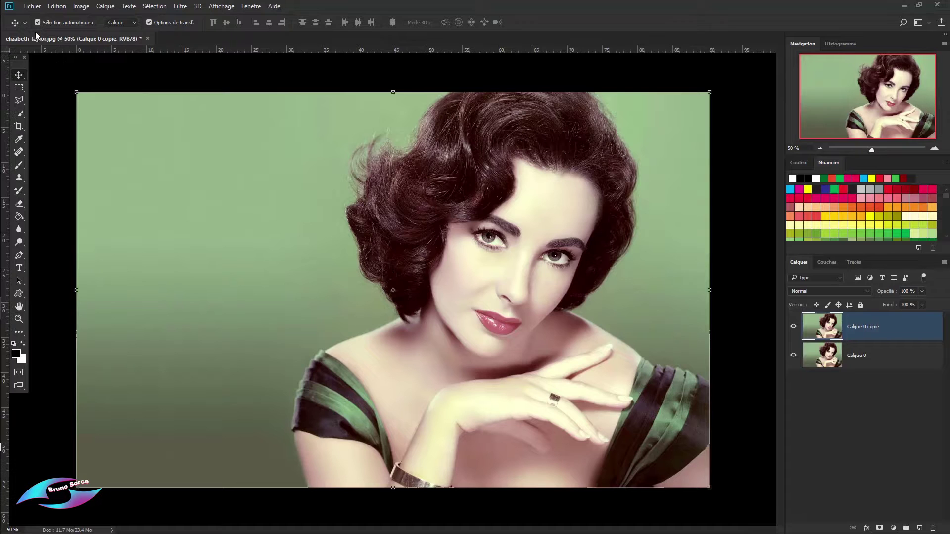
left_click(32, 7)
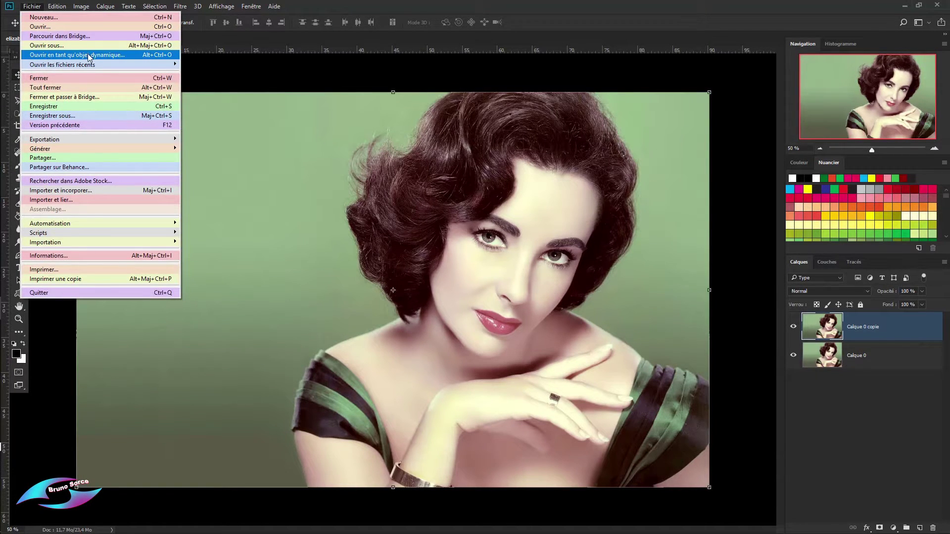
left_click(267, 38)
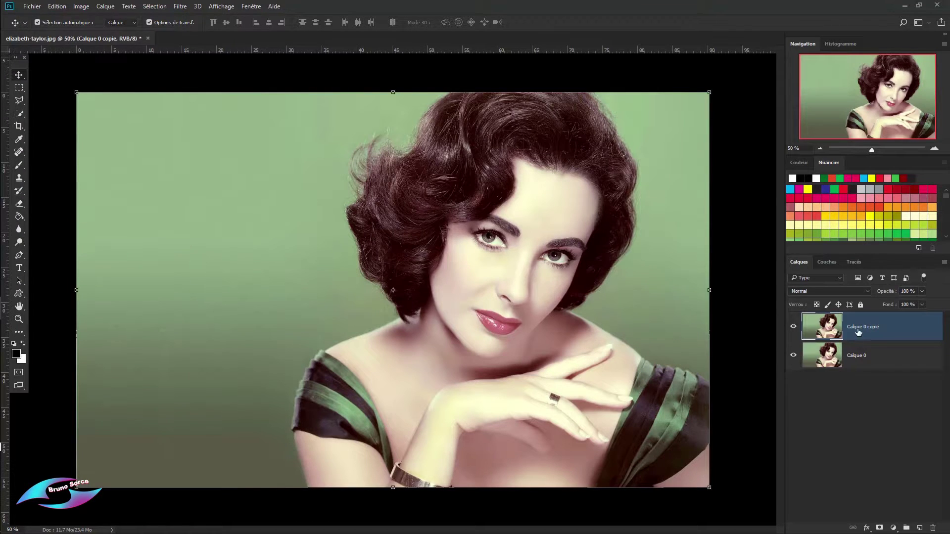
- Convert the duplicated layer for smart filters and accept its conversion to a smart object
left_click(181, 7)
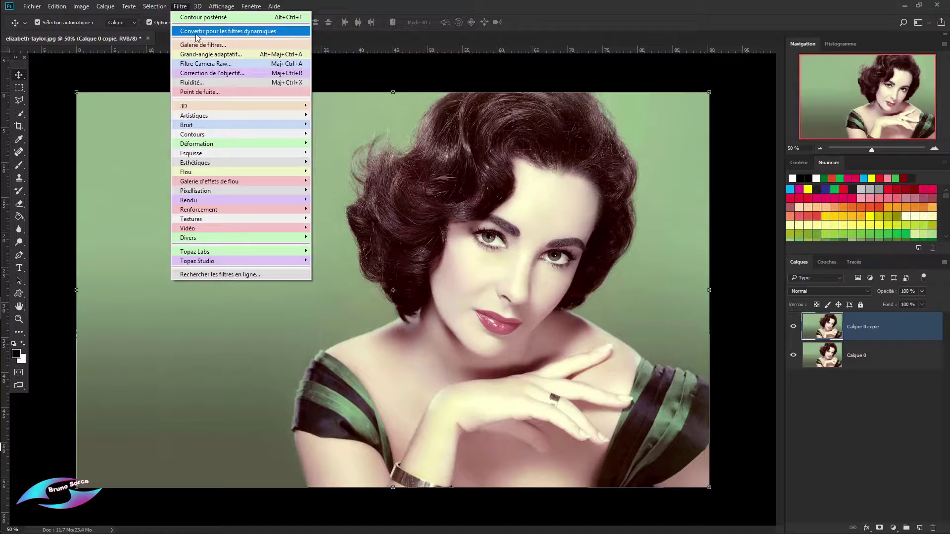
left_click(241, 33)
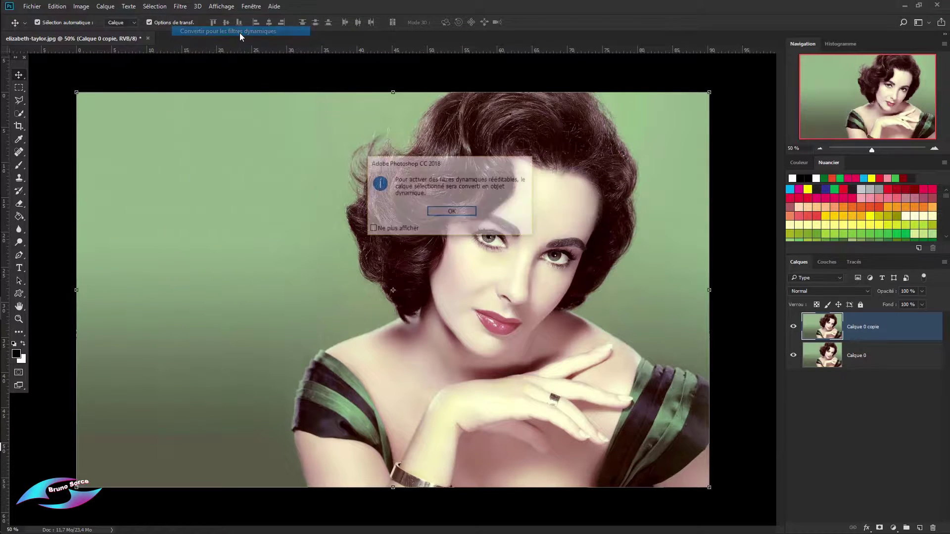
left_click(457, 212)
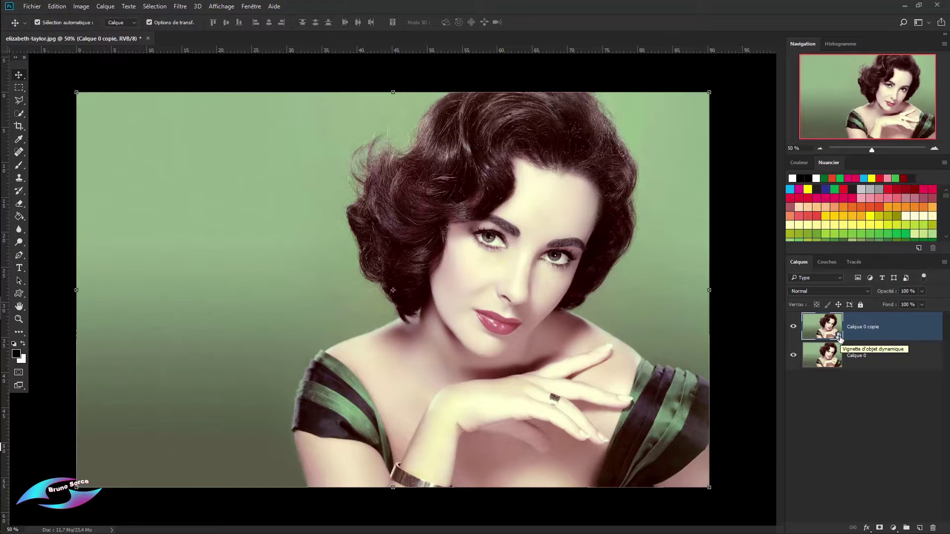
- Apply Contour postérisé as a smart filter on the duplicated layer with Epaisseur 9, Intensité 5 and Postérisation 5
left_click(181, 7)
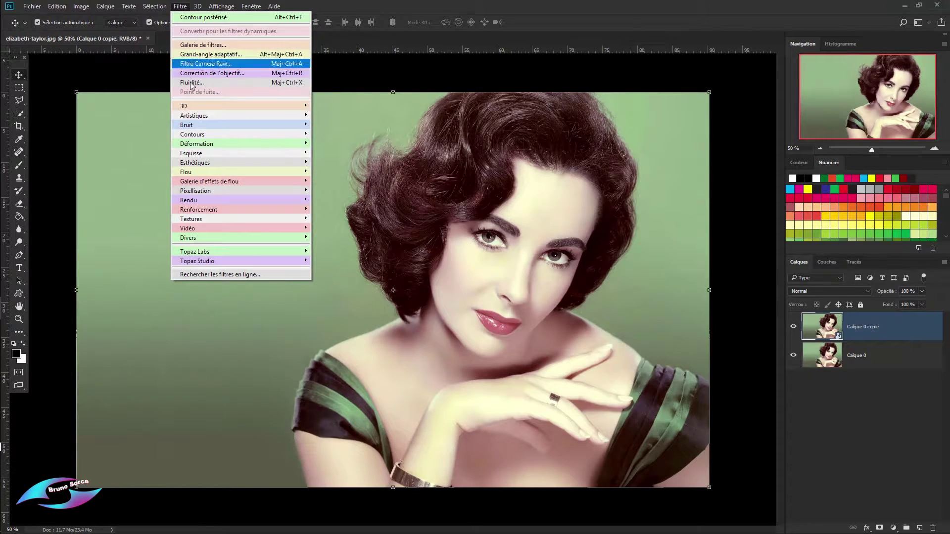
mouse_move(195, 117)
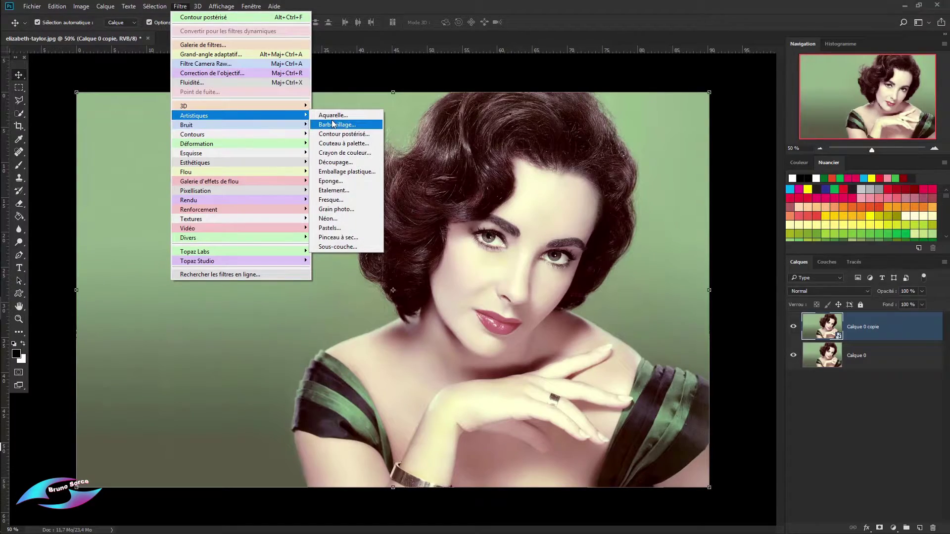
left_click(335, 139)
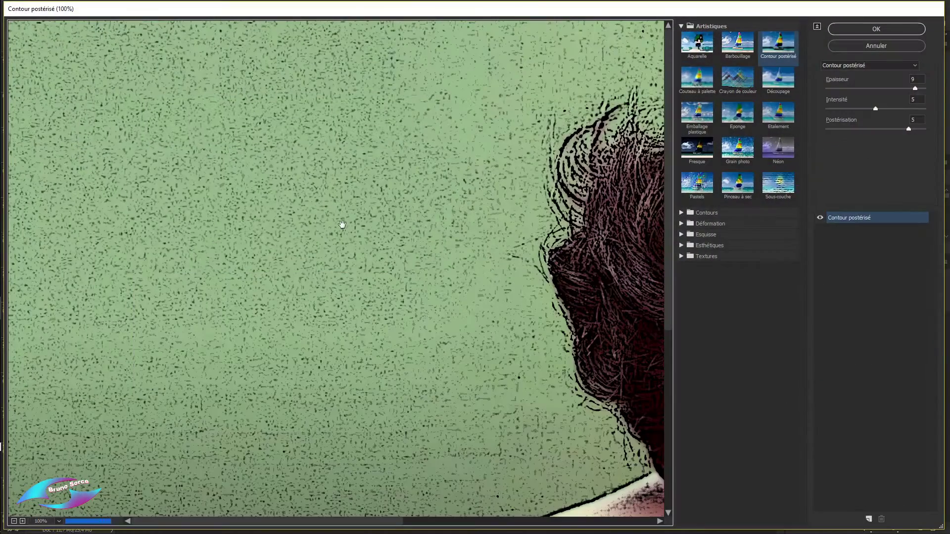
left_click_drag(509, 261, 1, 205)
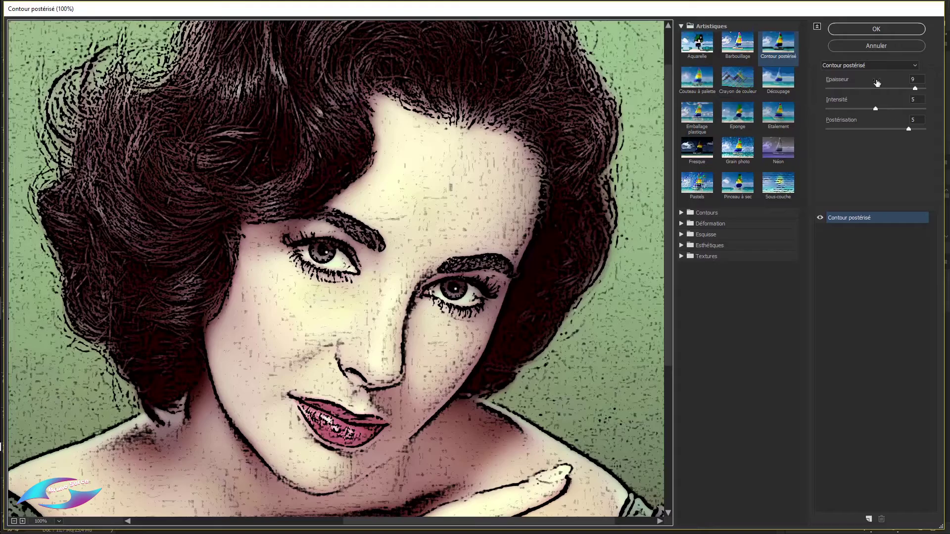
left_click(862, 32)
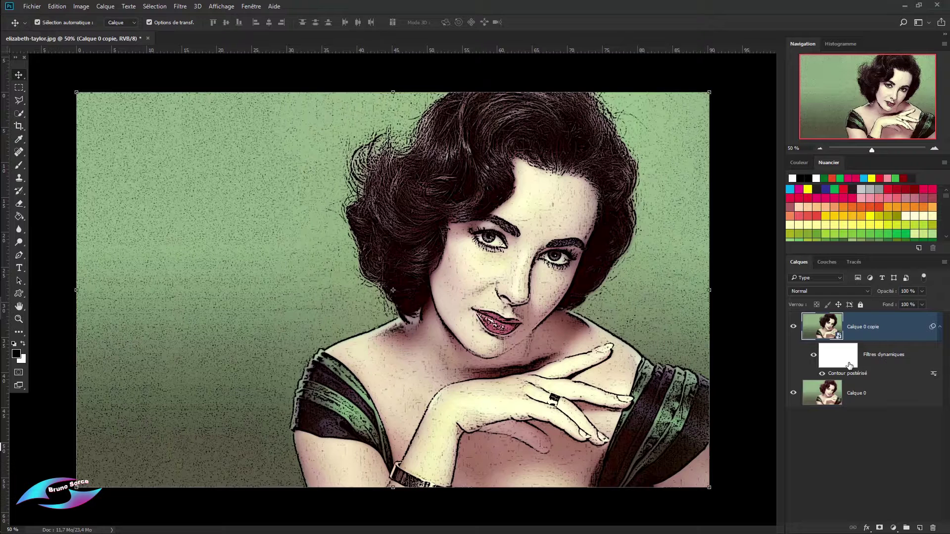
- Hide the Contour postérisé smart filter and show it again to compare the portrait with and without it
left_click(822, 374)
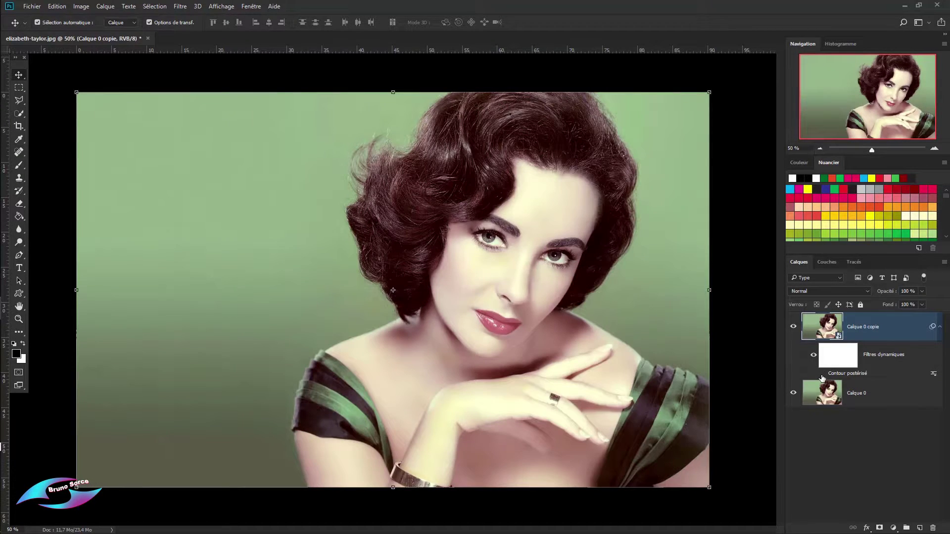
left_click(822, 374)
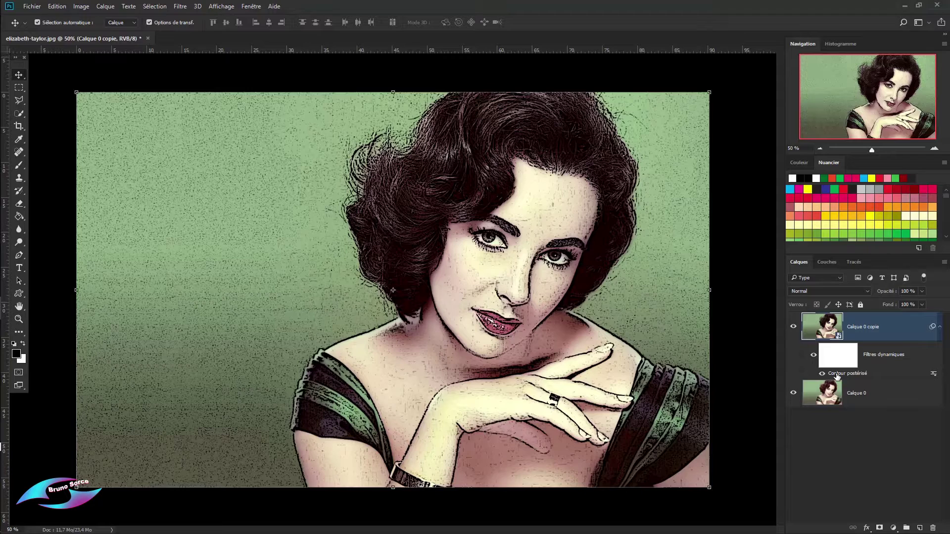
- Replace the Contour postérisé smart filter with Grain photo, setting Grain to 13, Zones claires to 0 and a slightly reduced Intensité
right_click(837, 376)
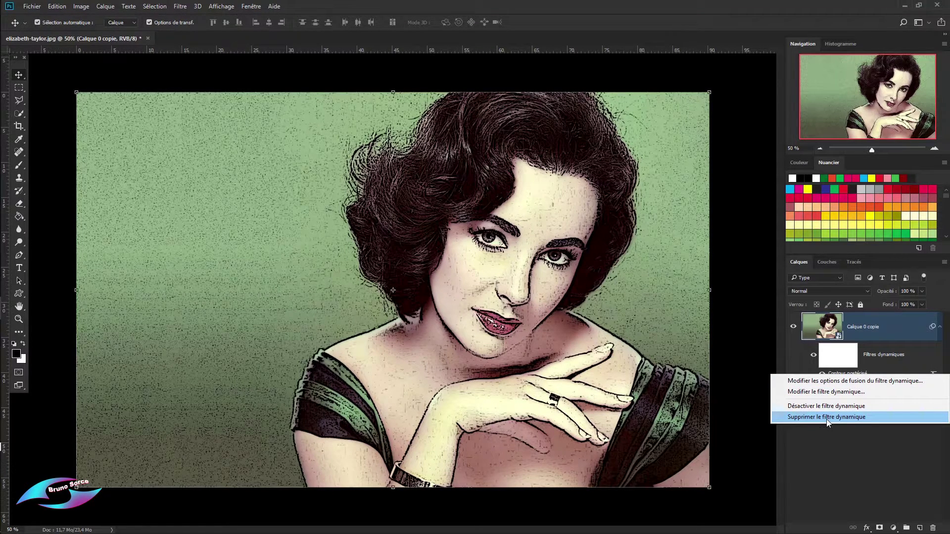
left_click(781, 351)
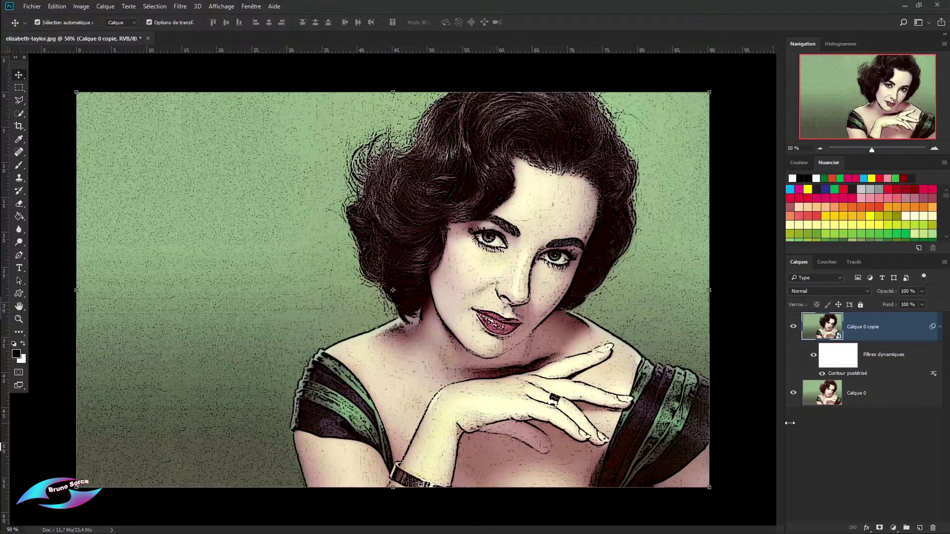
double_click(840, 375)
left_click_drag(573, 276, 132, 221)
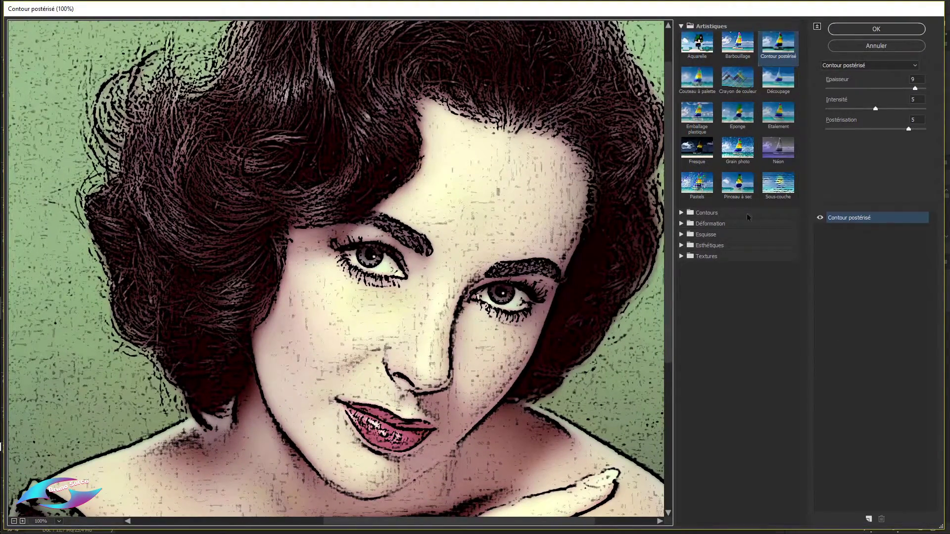
left_click(737, 148)
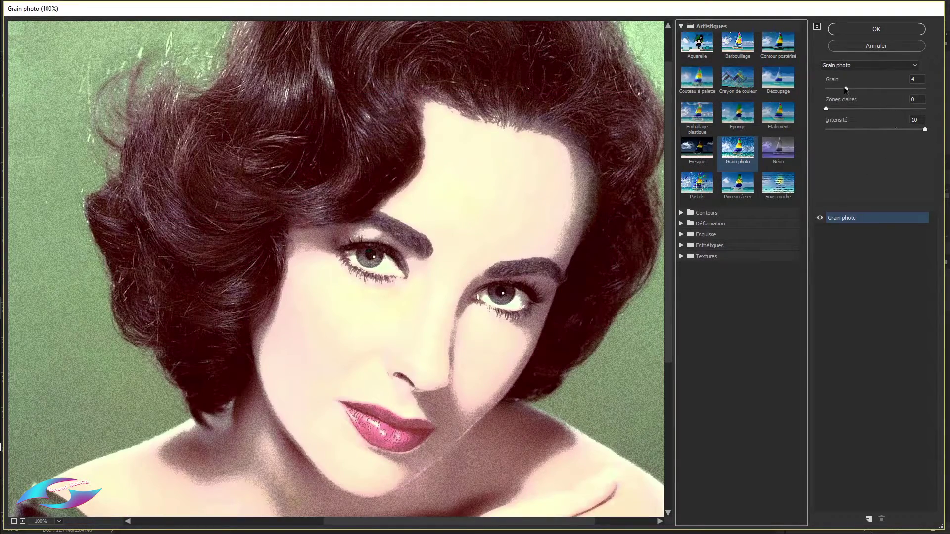
left_click_drag(846, 88, 888, 88)
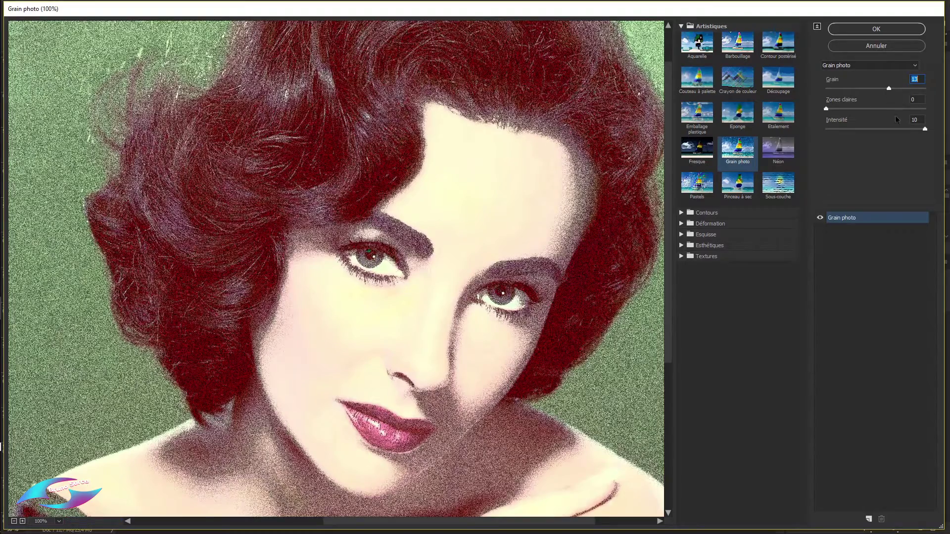
left_click_drag(928, 128, 911, 129)
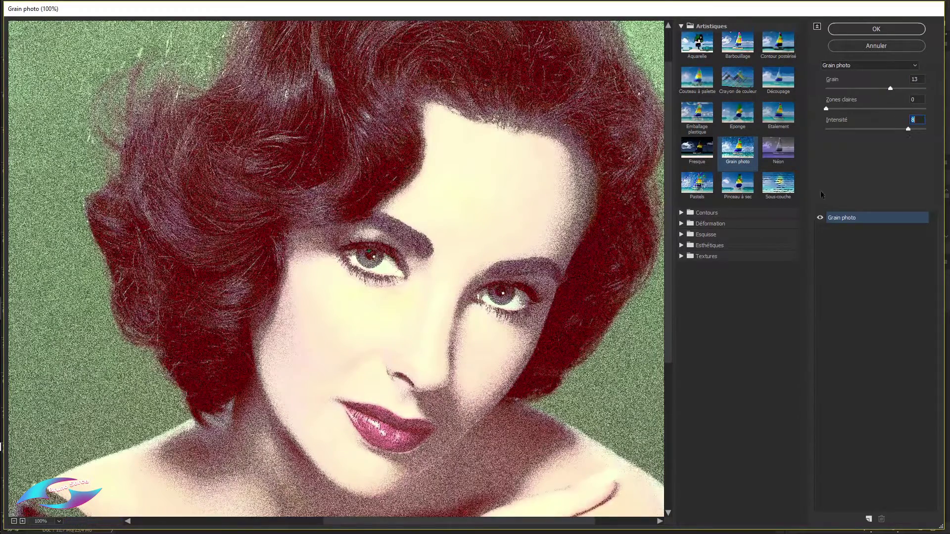
left_click(883, 29)
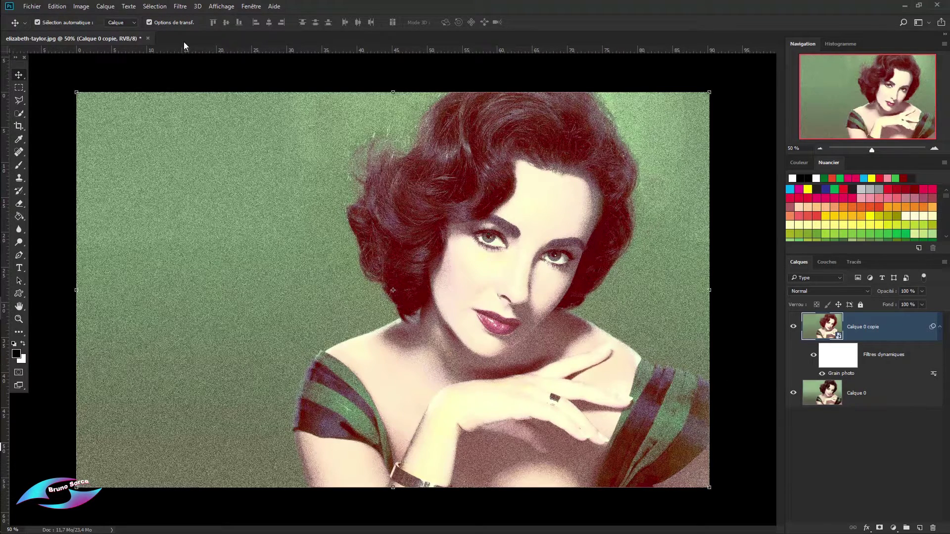
- Add Contour postérisé as a second smart filter above Grain photo with Epaisseur 9, Intensité 5 and Postérisation 5
left_click(180, 6)
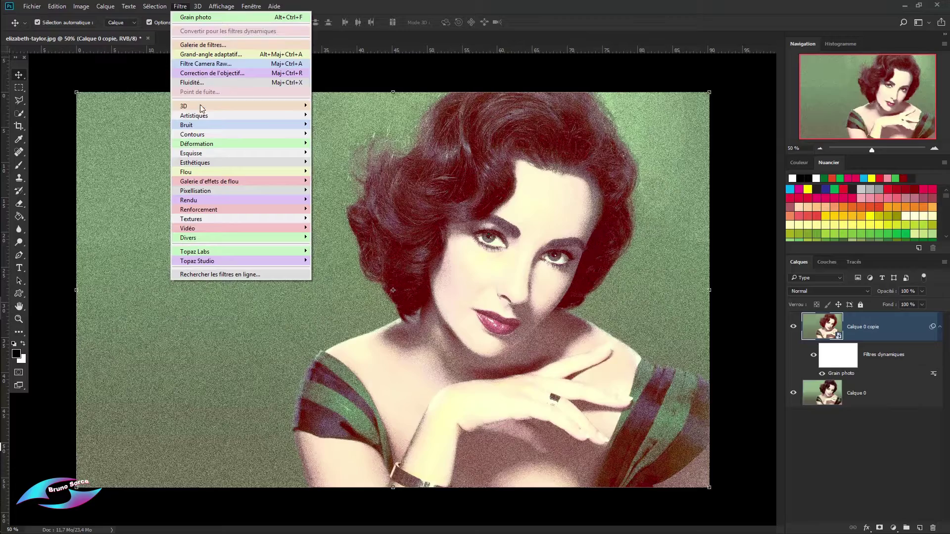
mouse_move(289, 115)
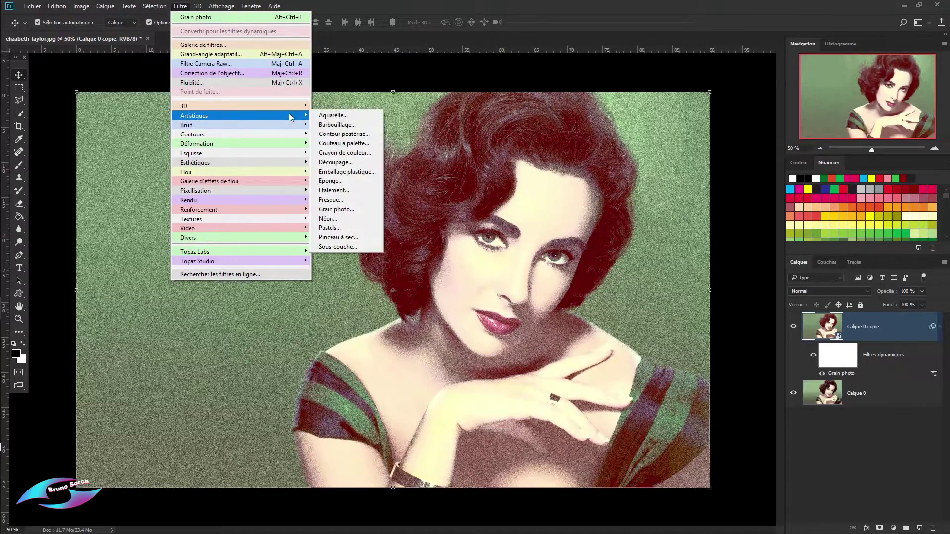
left_click(331, 135)
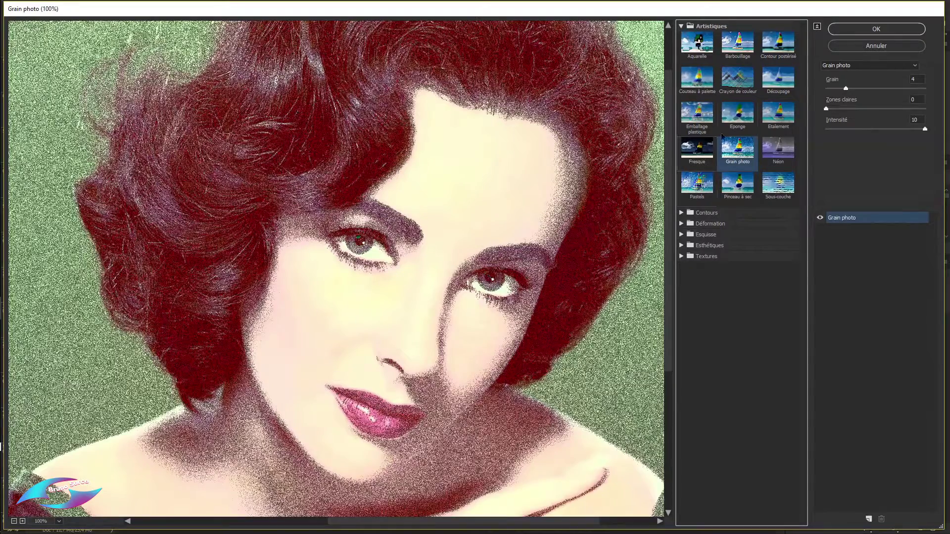
left_click(780, 49)
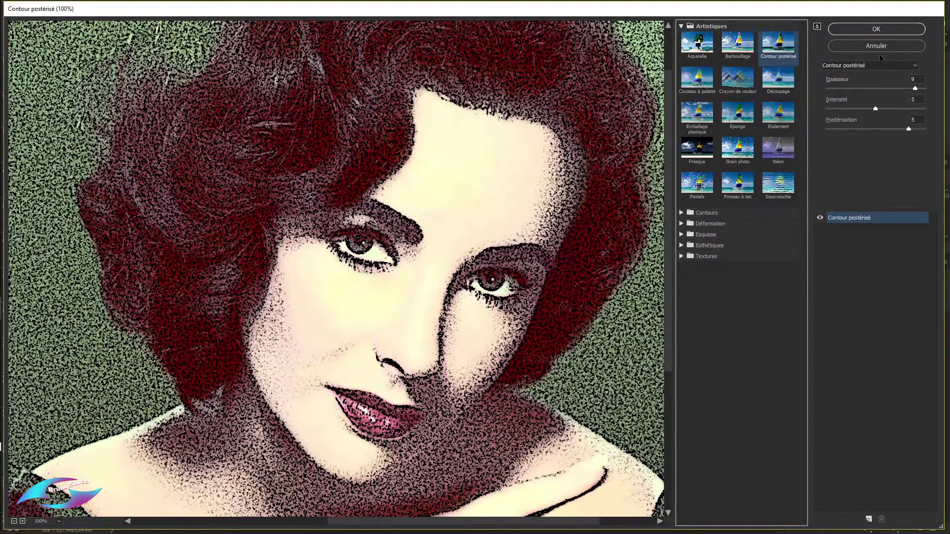
left_click(876, 30)
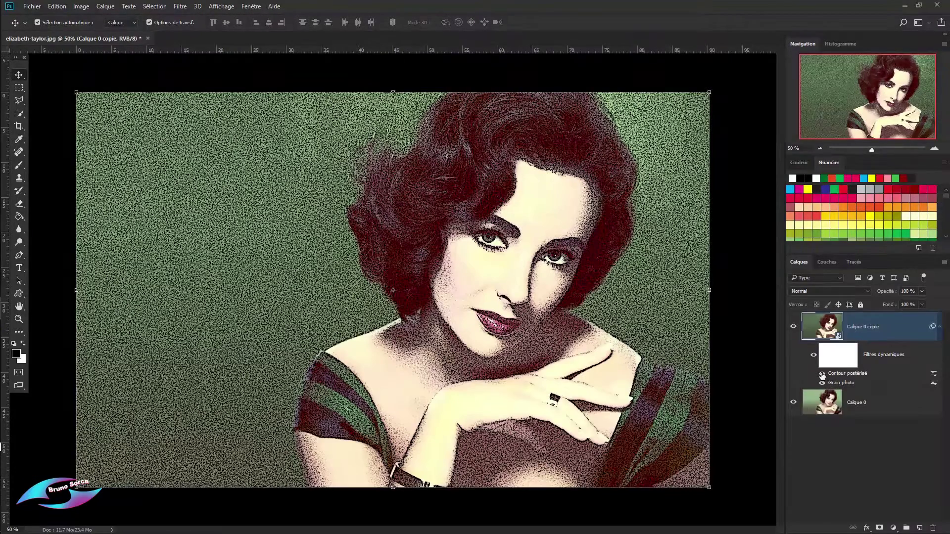
- Hide and show the Grain photo and Contour postérisé smart filters one after the other to compare their effects
left_click(822, 383)
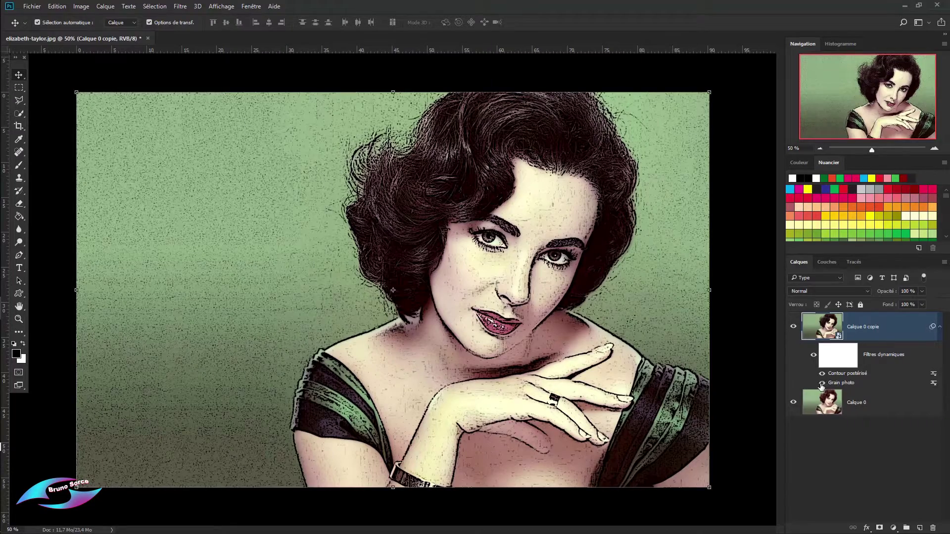
left_click(822, 383)
left_click(822, 374)
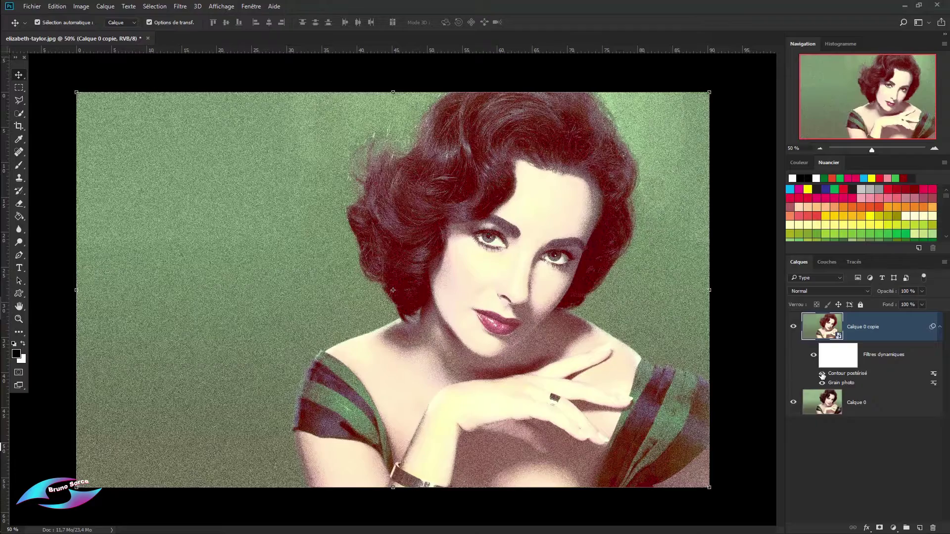
left_click(822, 374)
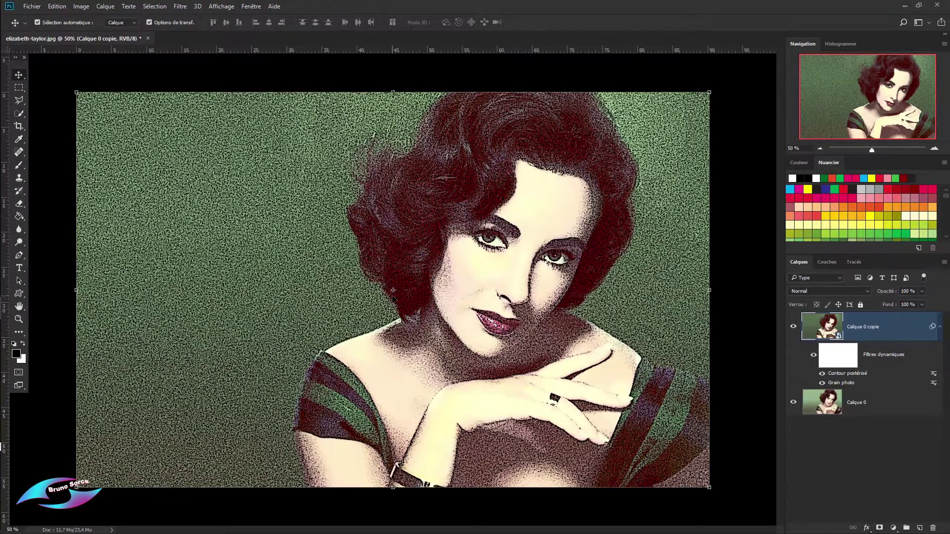
- Delete both the Contour postérisé and Grain photo smart filters from Calque 0 copie
key("b")
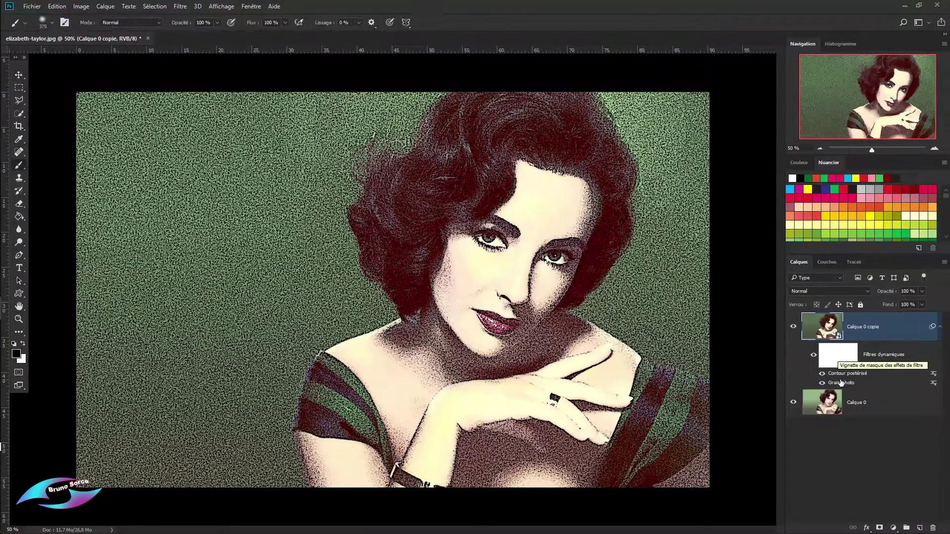
right_click(839, 378)
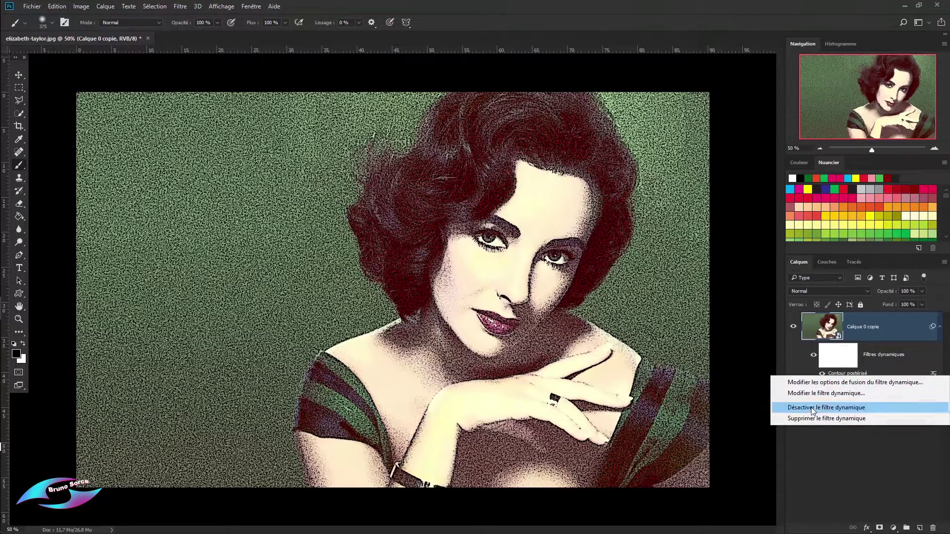
left_click(812, 420)
right_click(842, 375)
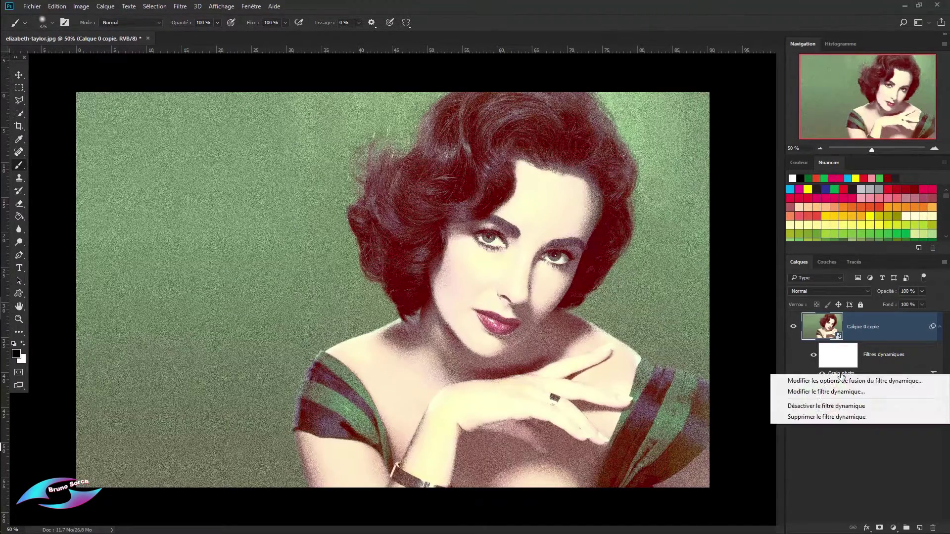
left_click(816, 418)
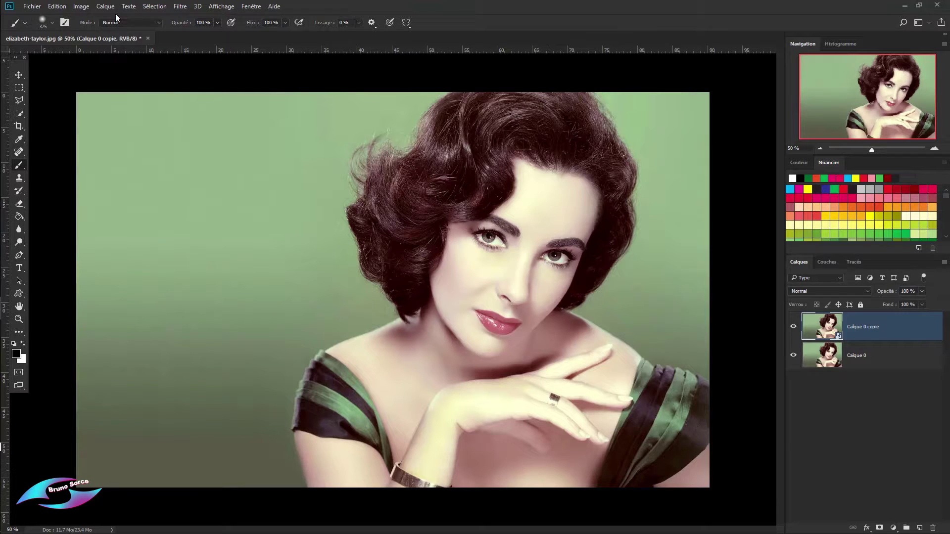
- Check the image adjustments offered for the regular layer Calque 0 copie and convert that layer to a smart object
key("v")
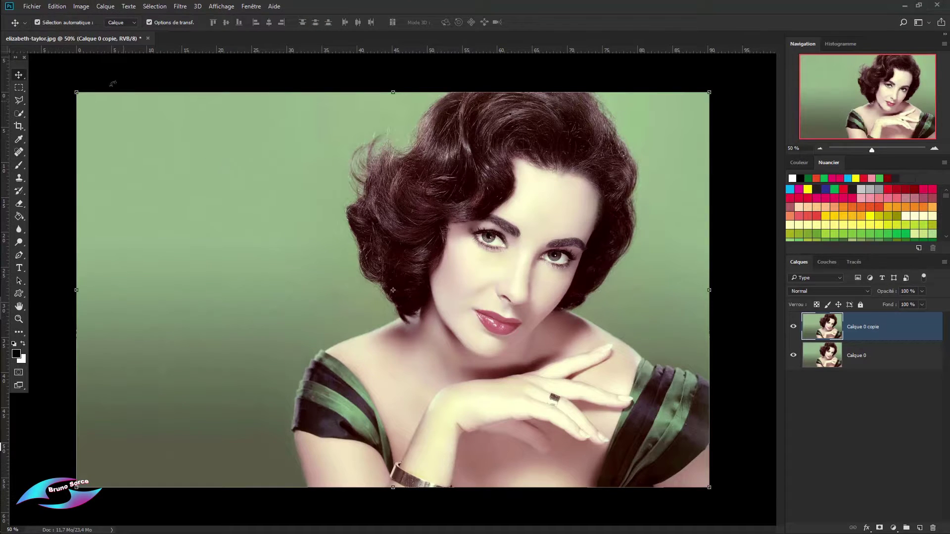
left_click(80, 9)
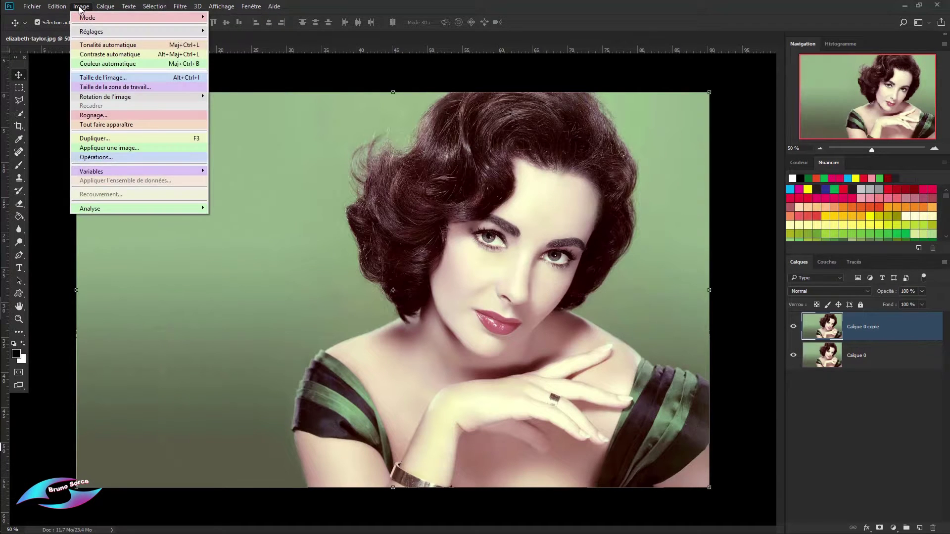
mouse_move(90, 32)
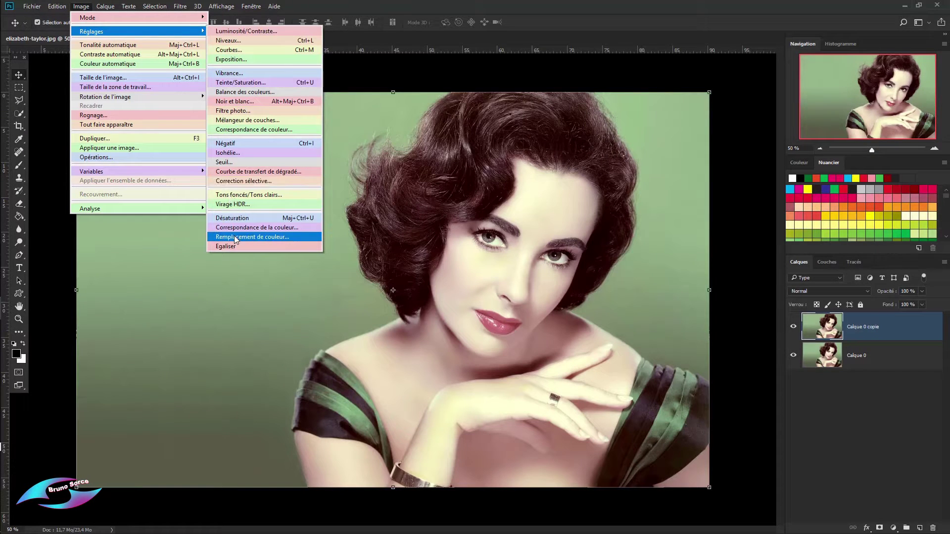
left_click(532, 20)
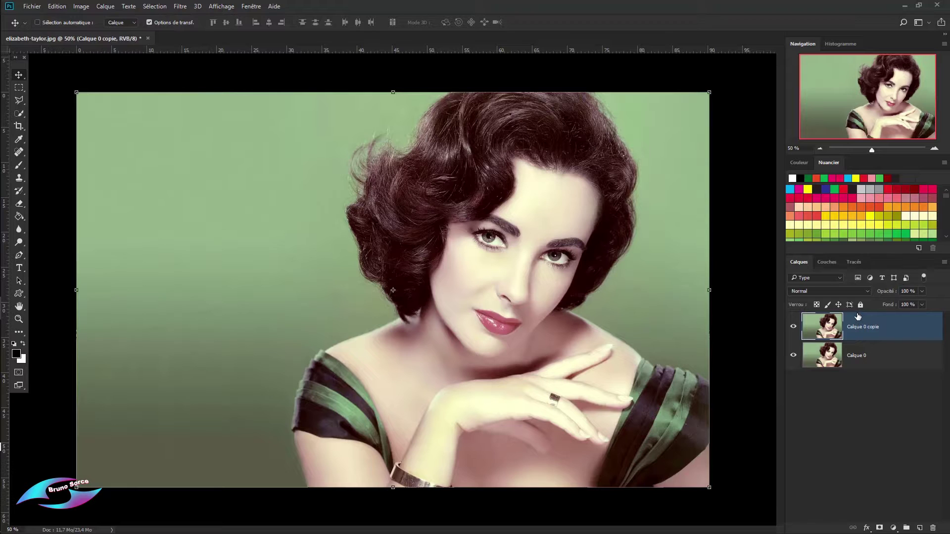
key("ctrl+shift+o")
- Apply a Teinte/Saturation adjustment to the smart object with Coloriser enabled, Teinte 105 and Saturation 47
left_click(82, 9)
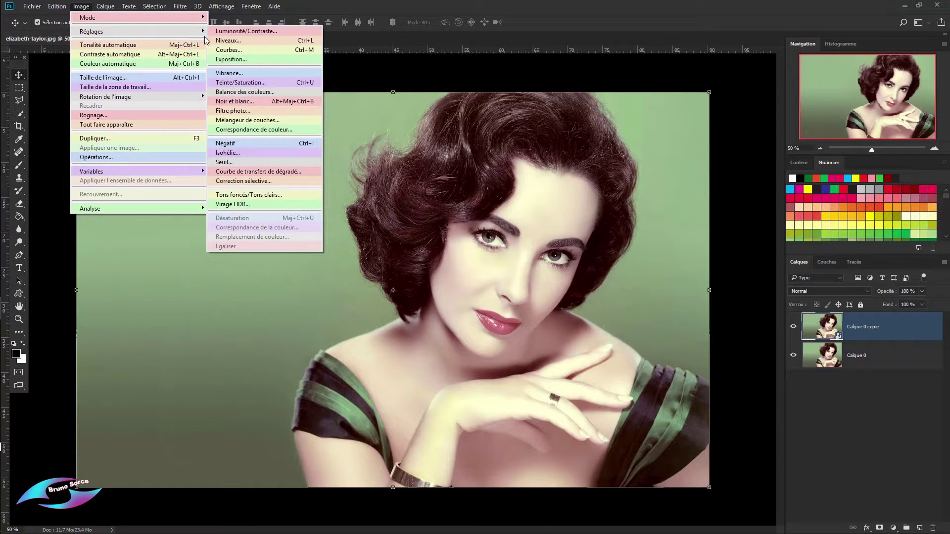
left_click(241, 83)
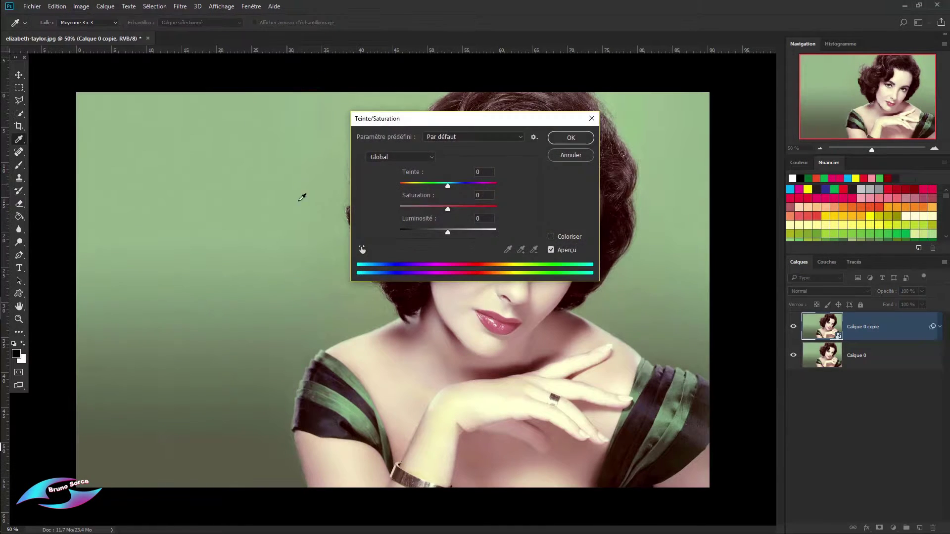
left_click(552, 237)
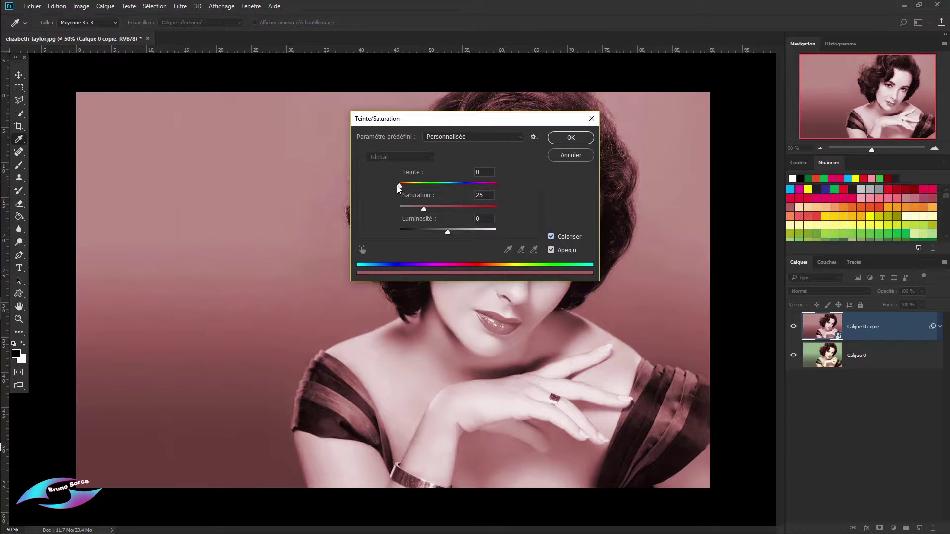
left_click_drag(399, 187, 443, 211)
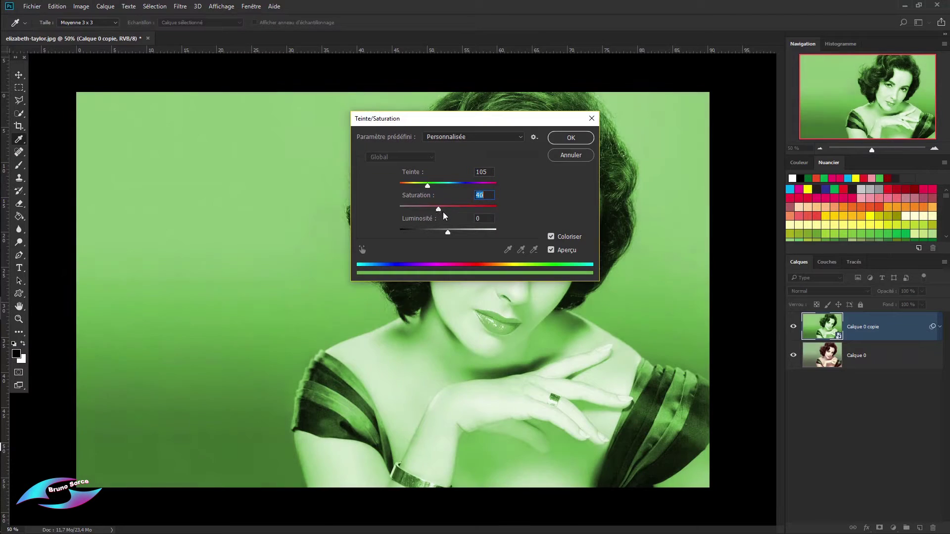
left_click(574, 137)
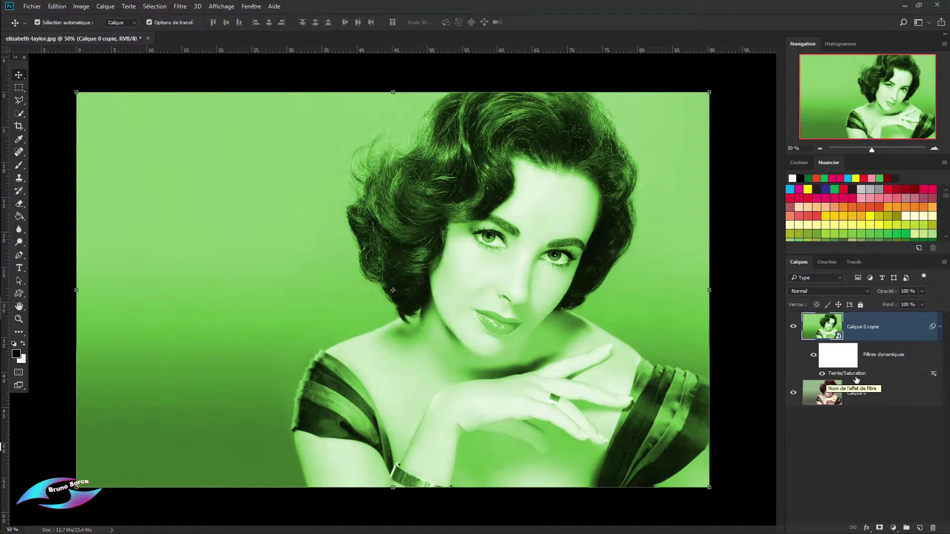
- Hide the Teinte/Saturation smart filter and show it again to compare the portrait with and without the tint
left_click(822, 378)
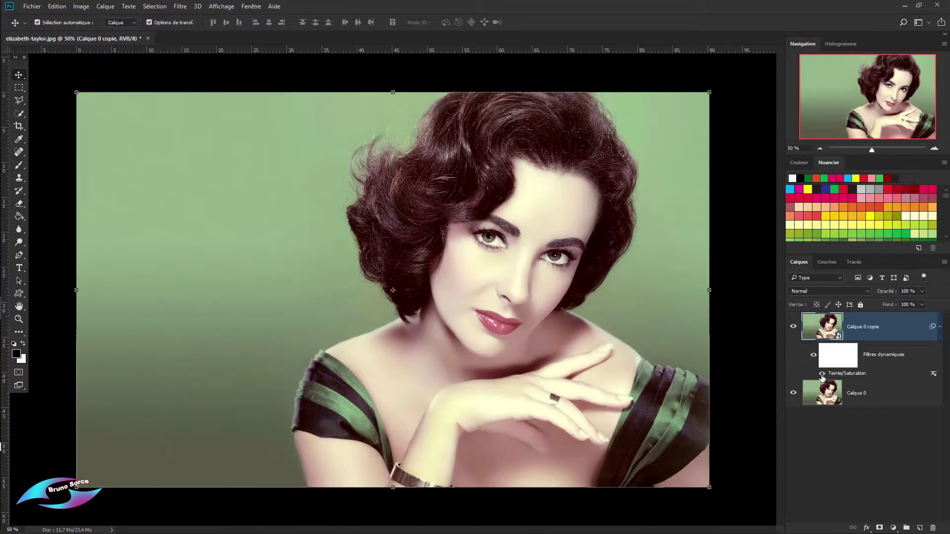
left_click(821, 375)
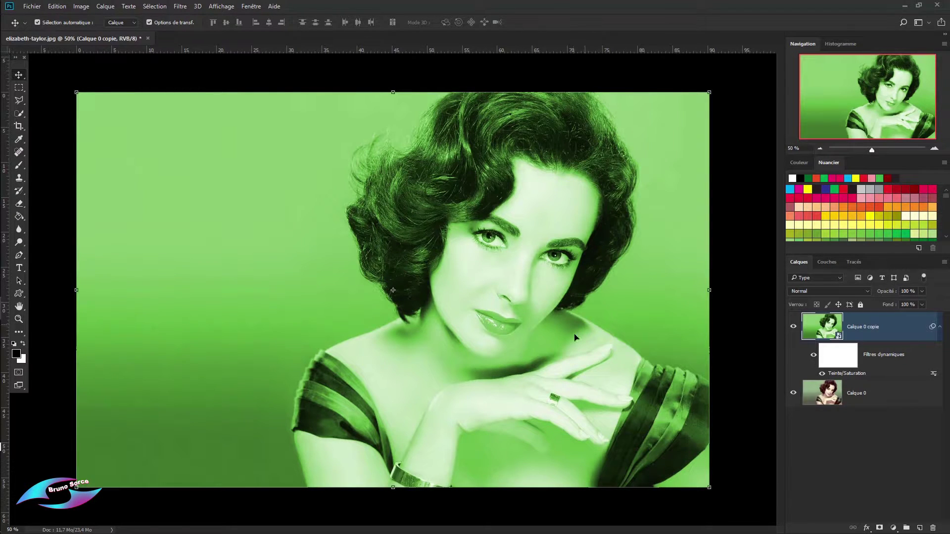
right_click(842, 378)
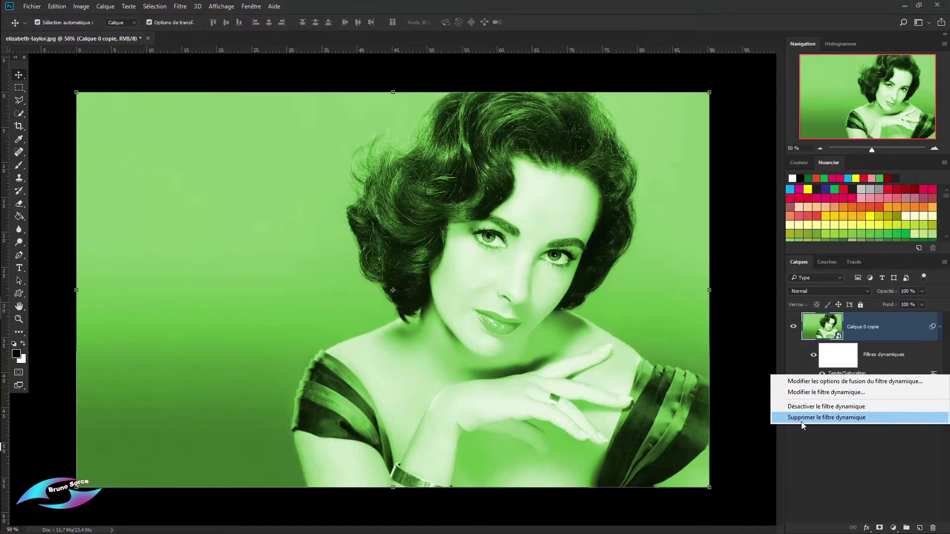
left_click(778, 348)
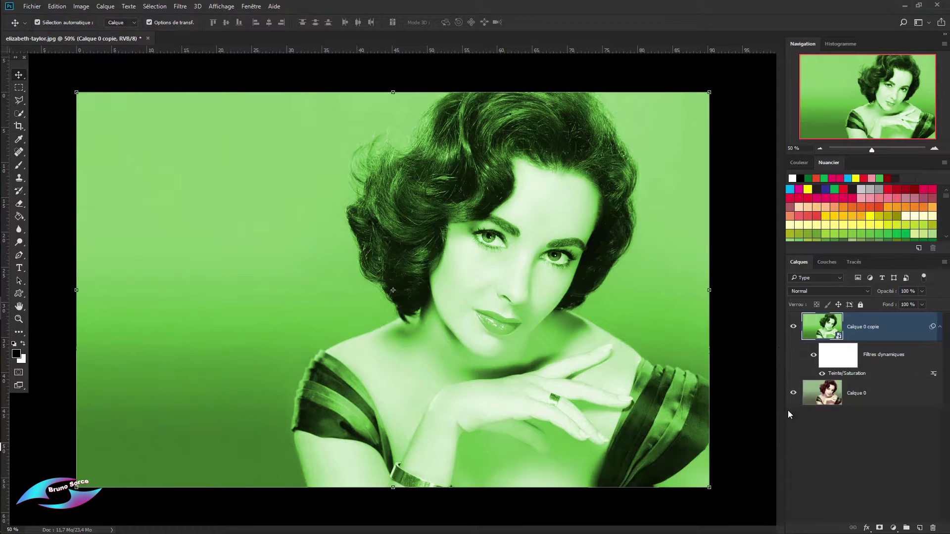
- Edit the Teinte/Saturation smart filter, setting Teinte and Saturation to 0 and turning Coloriser off
double_click(840, 377)
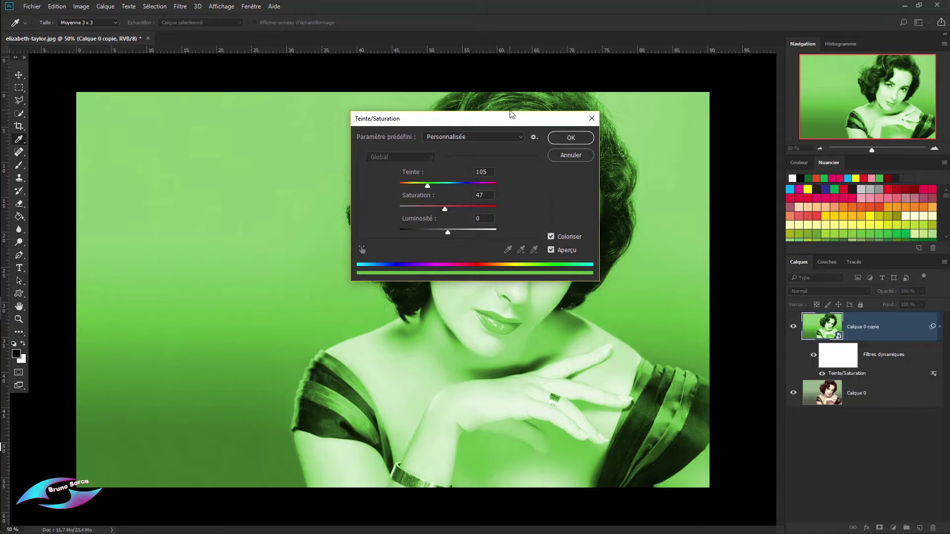
left_click_drag(513, 114, 693, 109)
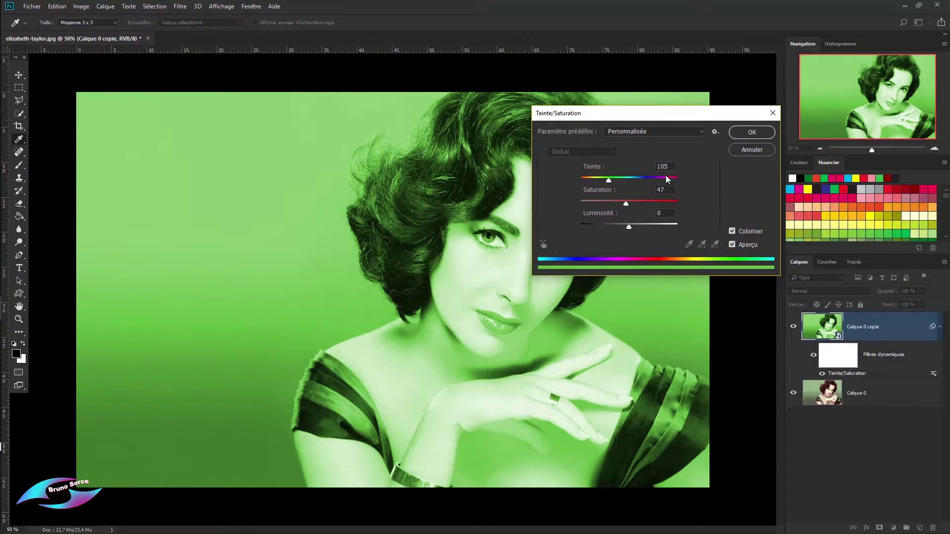
left_click_drag(669, 167, 647, 166)
type("0")
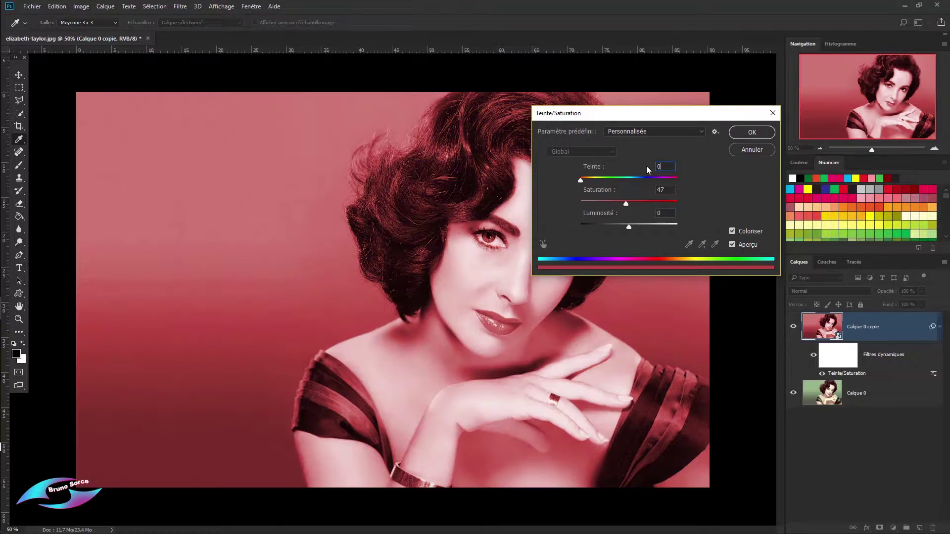
key("Tab")
type("0")
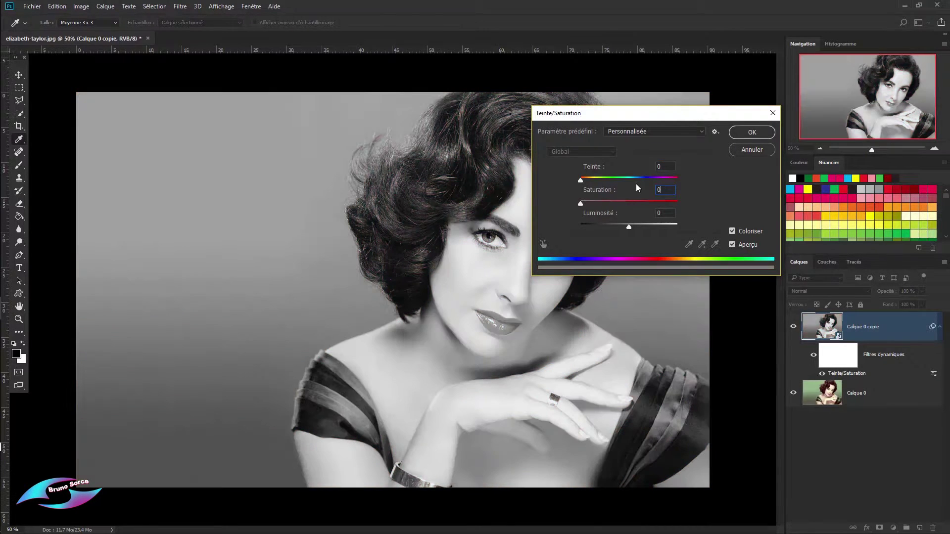
left_click(731, 231)
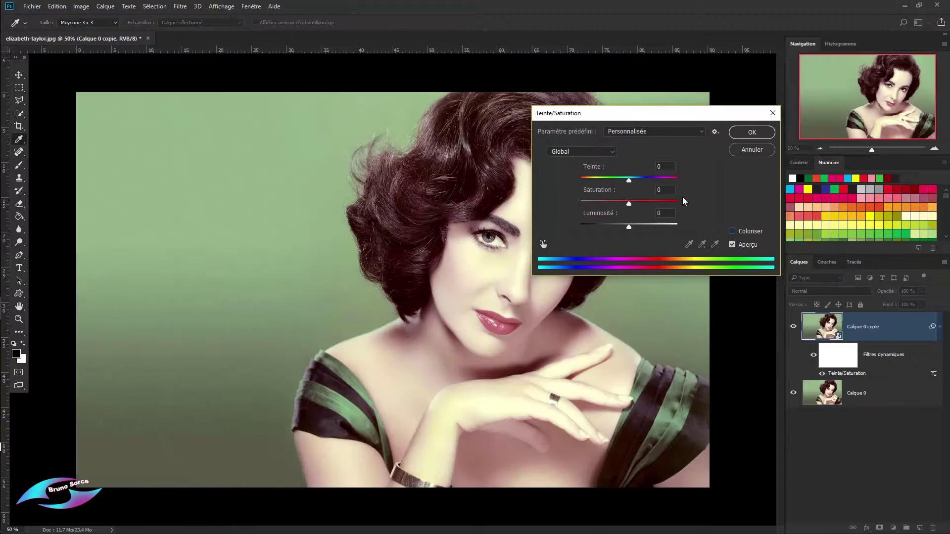
left_click(752, 132)
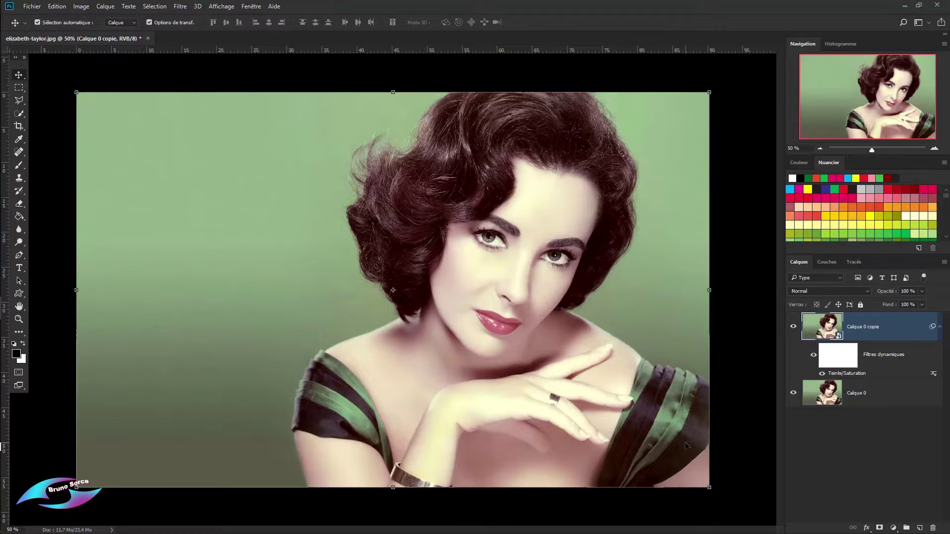
- Edit the Teinte/Saturation smart filter again with Coloriser enabled, shifting the hue to magenta-pink and raising the saturation
double_click(852, 375)
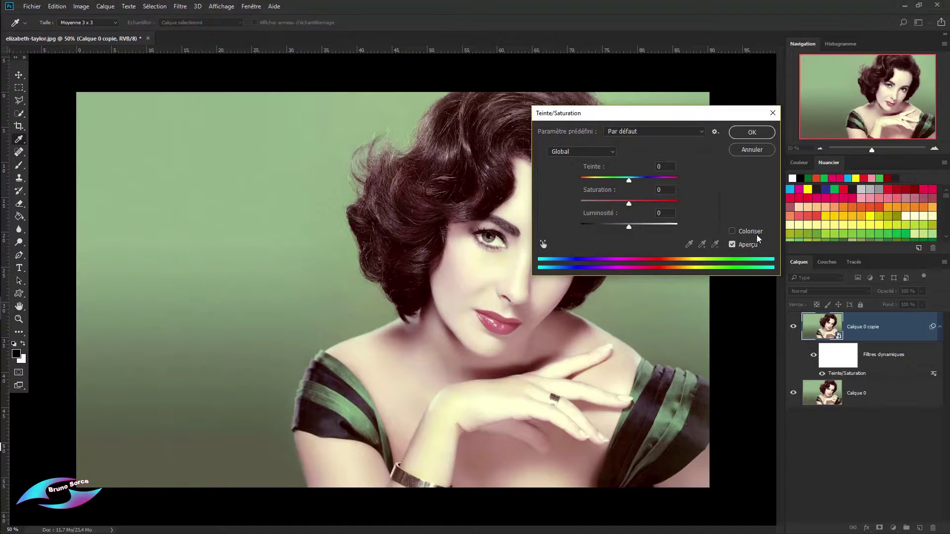
left_click(732, 232)
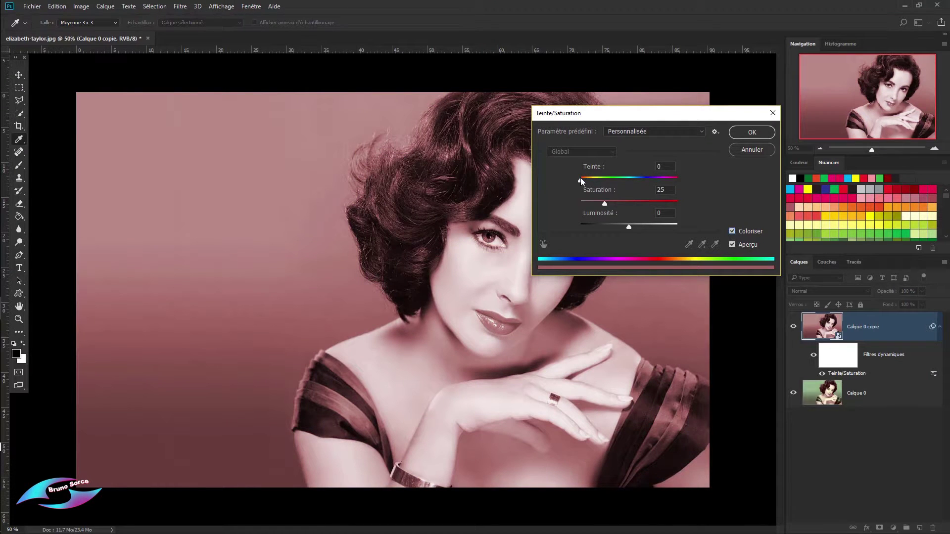
left_click_drag(580, 179, 670, 195)
left_click_drag(605, 203, 617, 205)
left_click(751, 131)
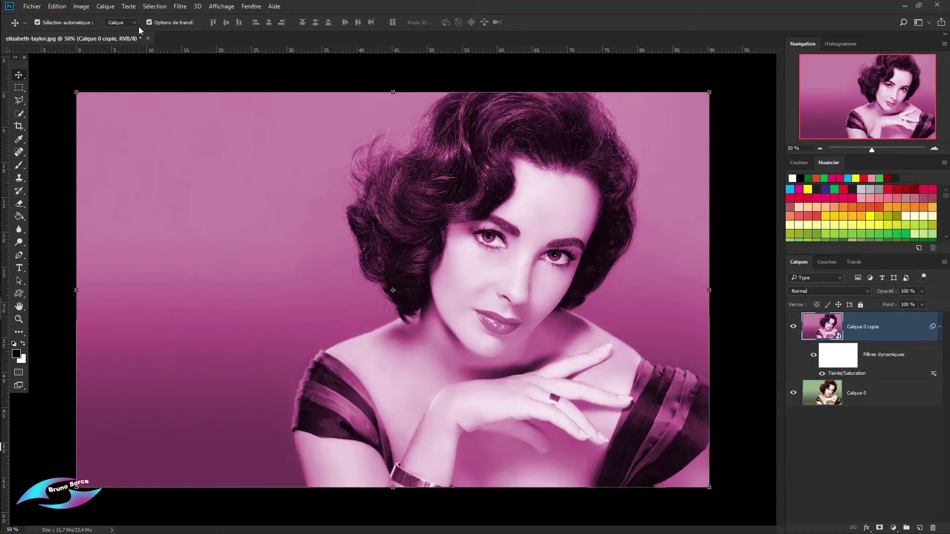
- Check which image adjustments are available for the smart object
left_click(81, 6)
mouse_move(197, 35)
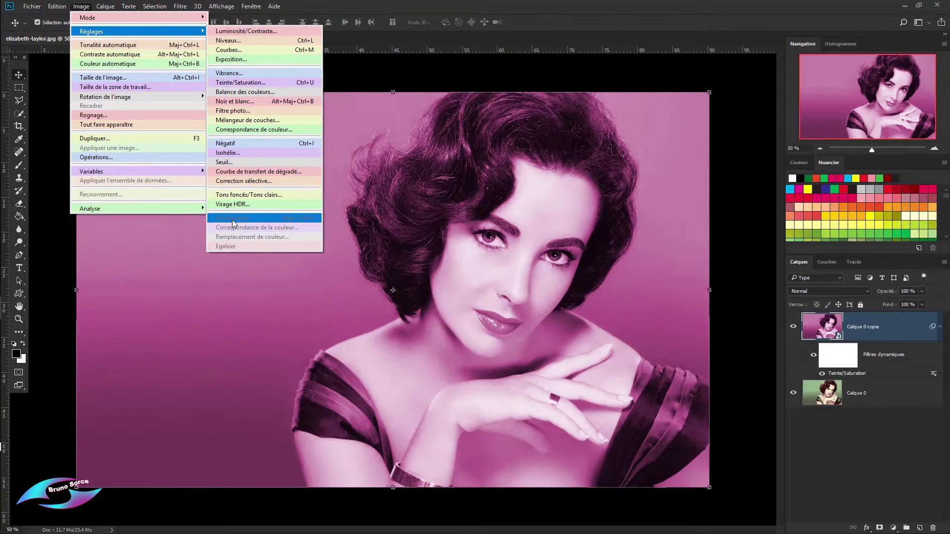
left_click(596, 30)
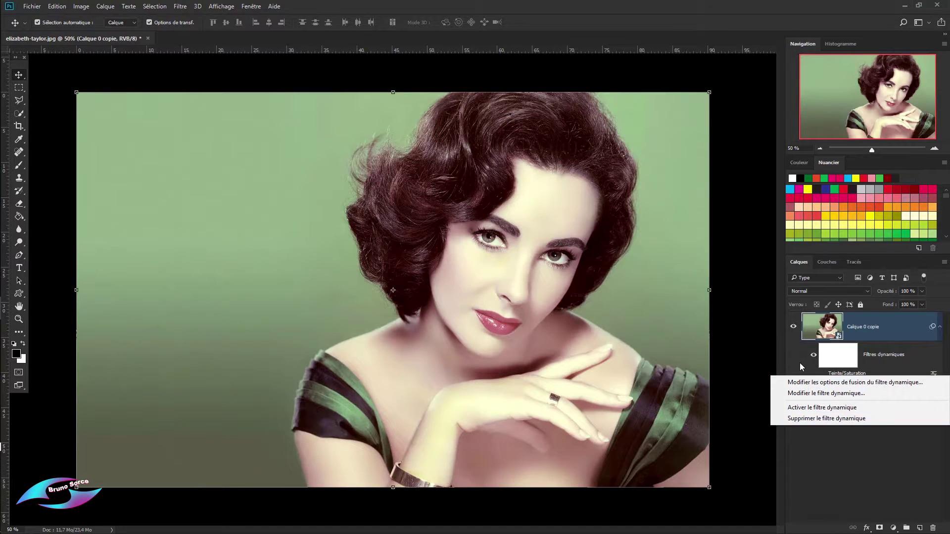
- Delete the Teinte/Saturation smart filter from Calque 0 copie
left_click(803, 365)
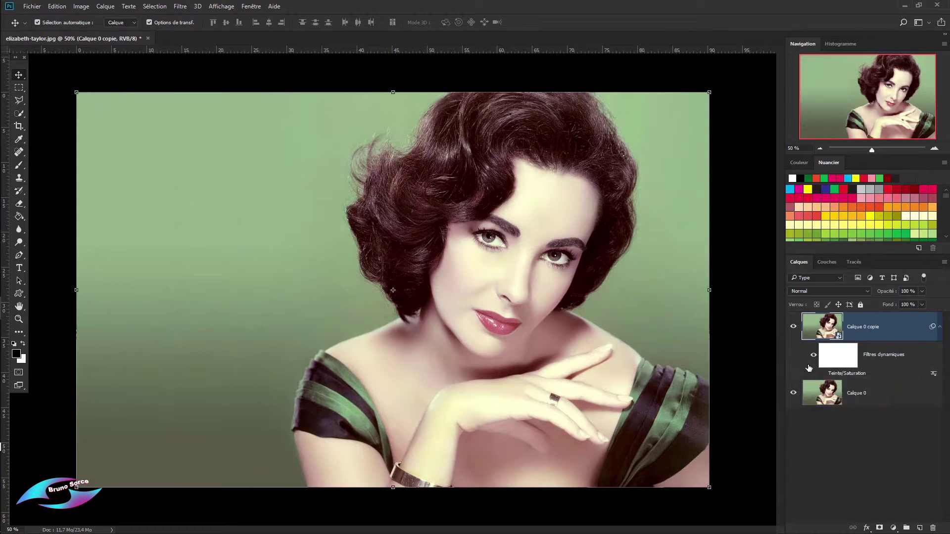
right_click(849, 376)
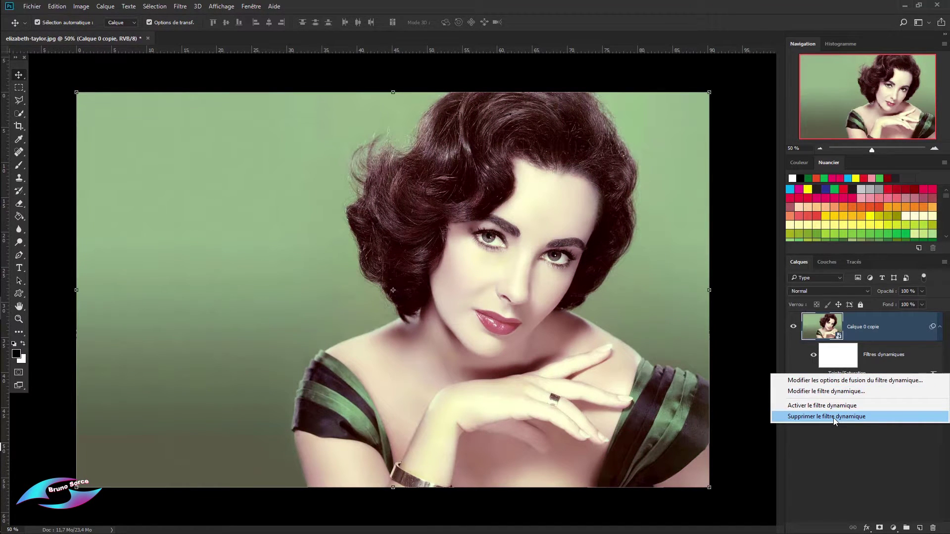
left_click(834, 418)
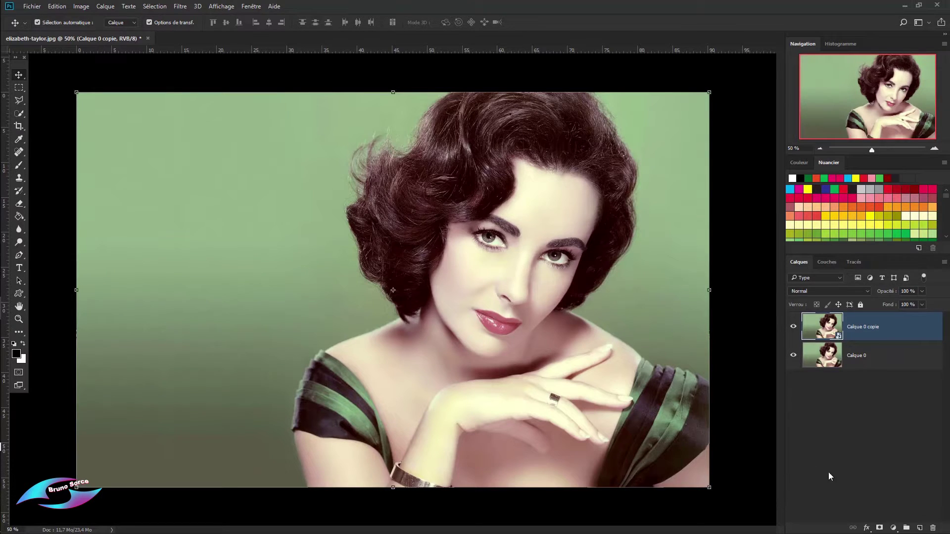
- Add a Correspondance de couleur adjustment layer with the Moonlight.3DL file, and hide and show it to compare the portrait
left_click(894, 528)
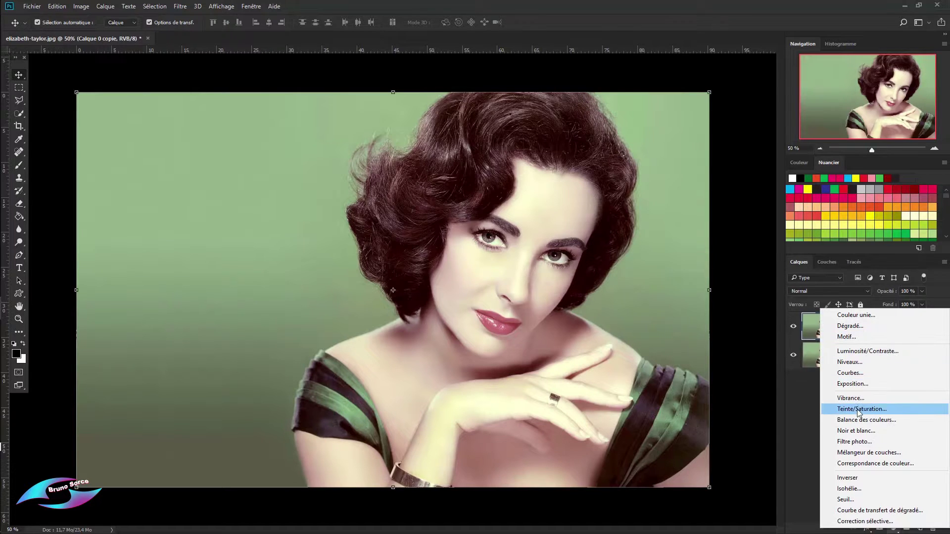
left_click(853, 465)
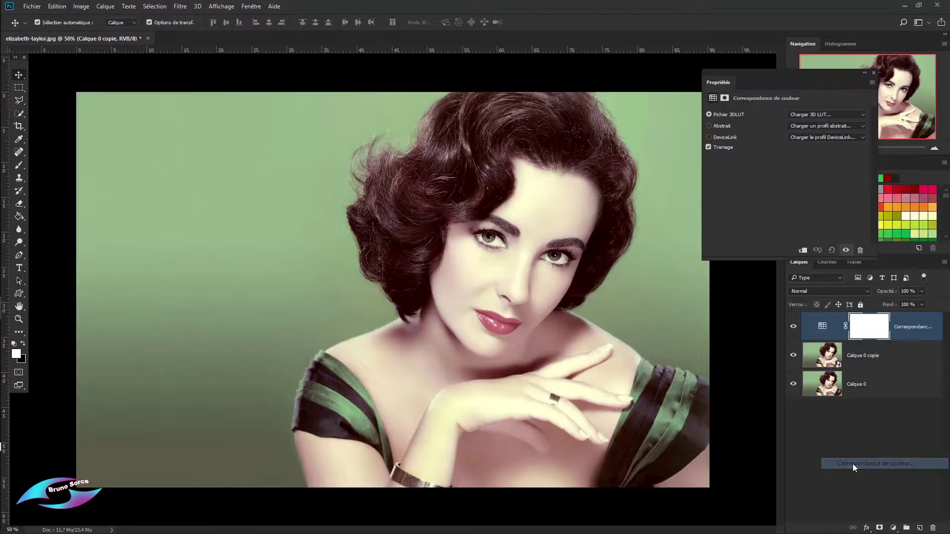
left_click(822, 115)
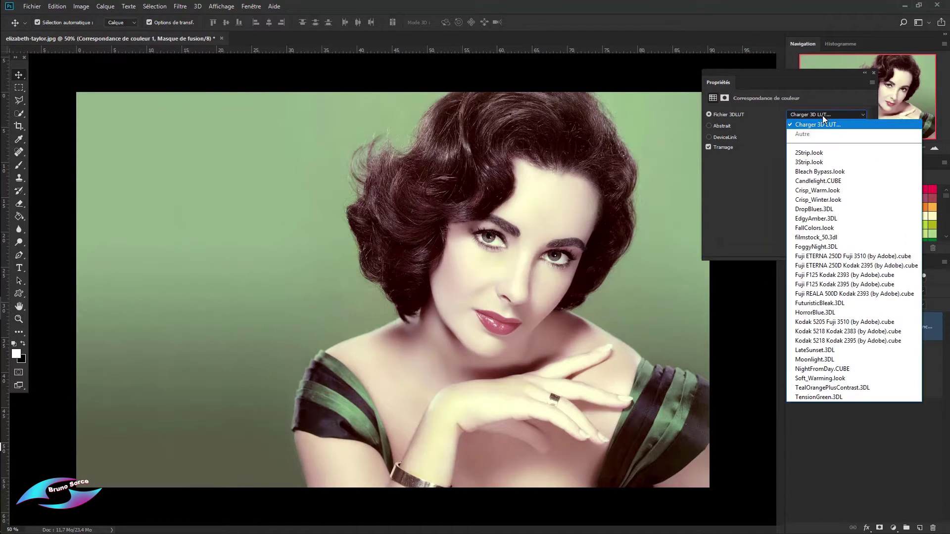
left_click(816, 360)
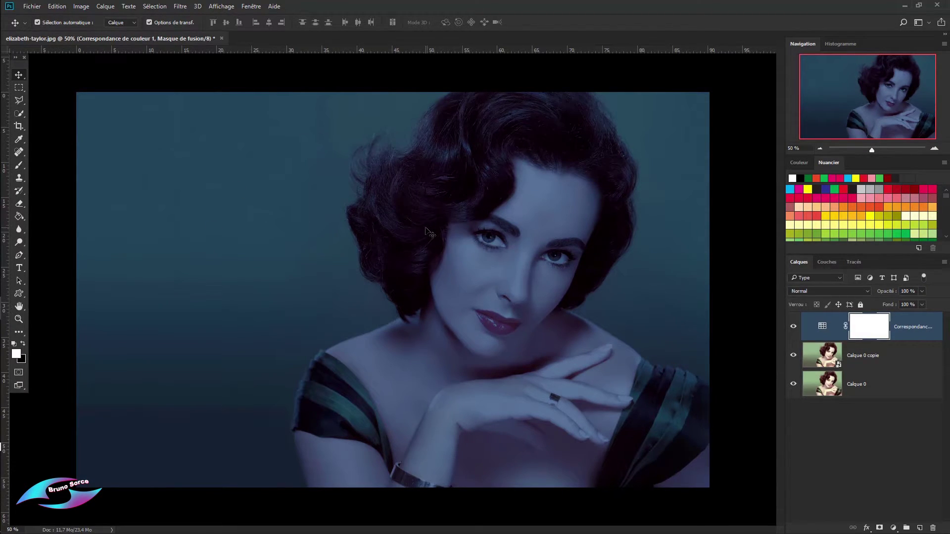
left_click(793, 329)
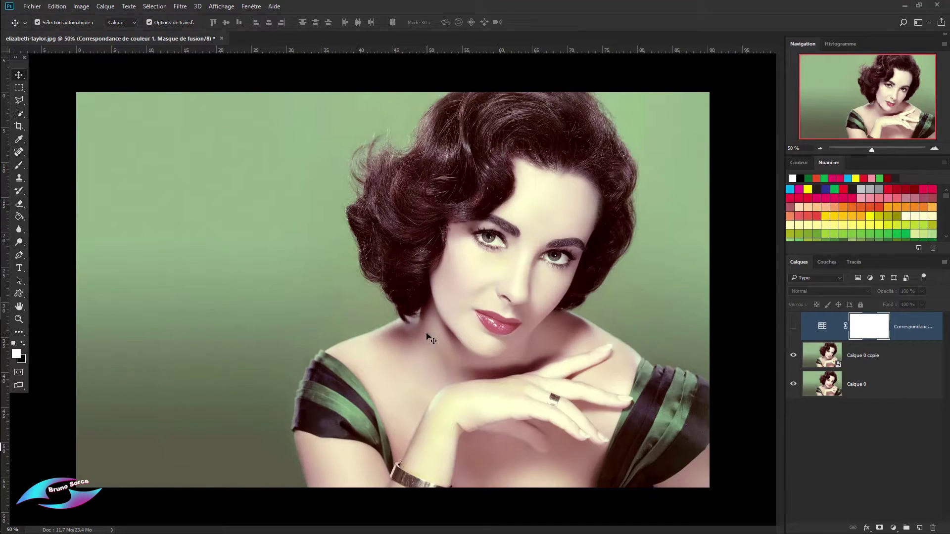
left_click(793, 327)
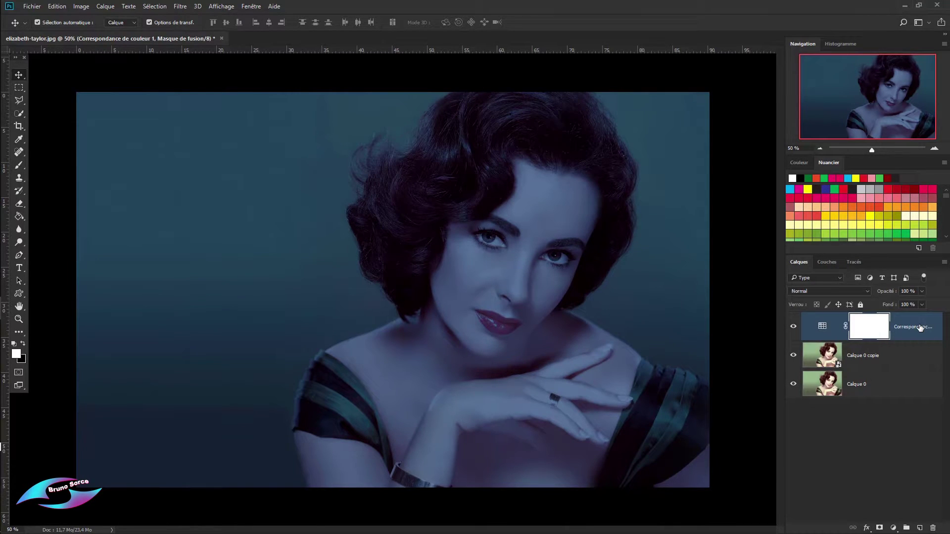
- Try the Kodak 5218 Kodak 2383 LUT, the Sienna-Blue abstract profile and the TealMagentaGold DeviceLink on the Correspondance de couleur layer
left_click(822, 327)
double_click(823, 326)
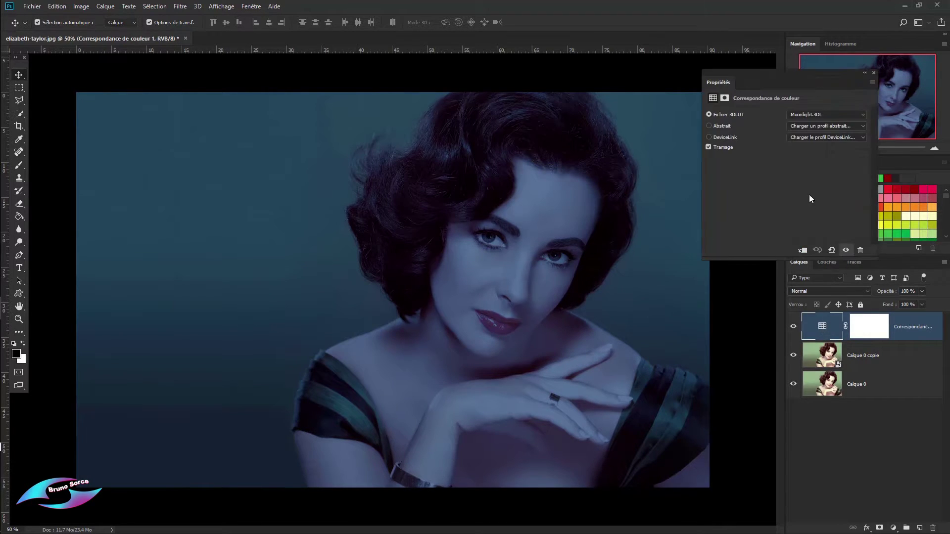
left_click(819, 114)
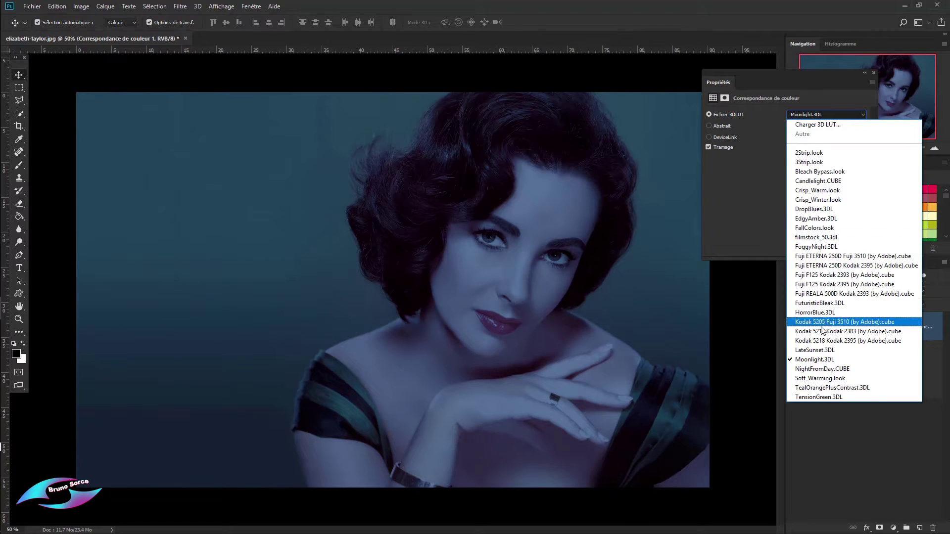
left_click(822, 331)
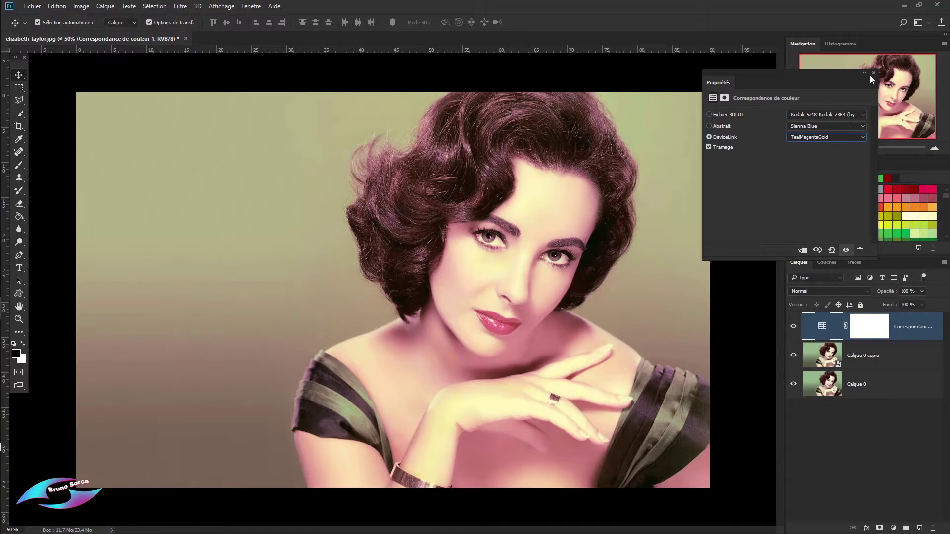
left_click(874, 73)
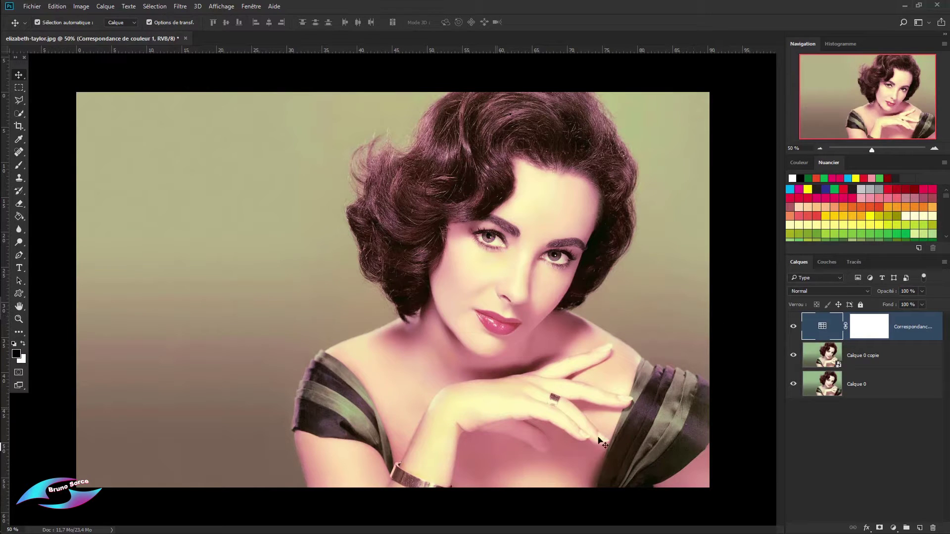
- Reopen the Correspondance de couleur settings and try the LateSunset.3DL and Moonlight.3DL files
double_click(822, 327)
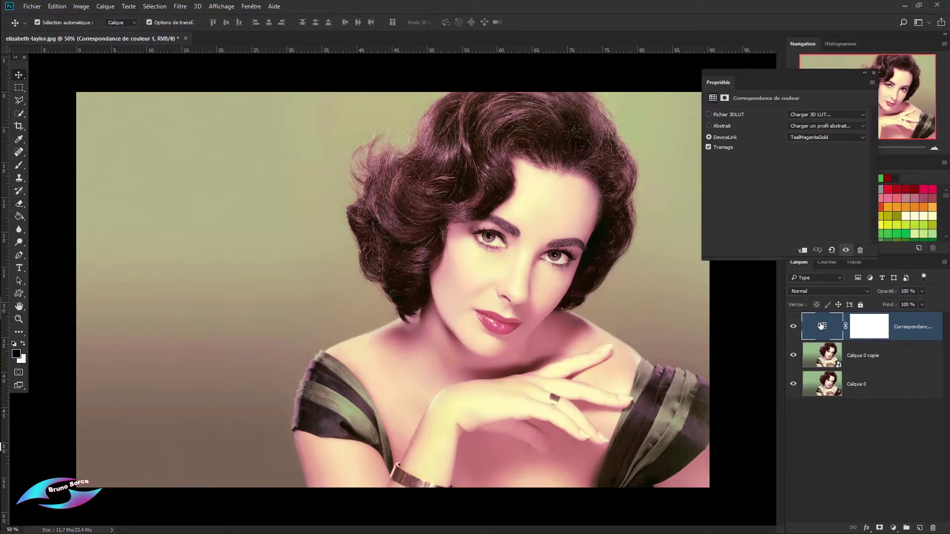
left_click(809, 116)
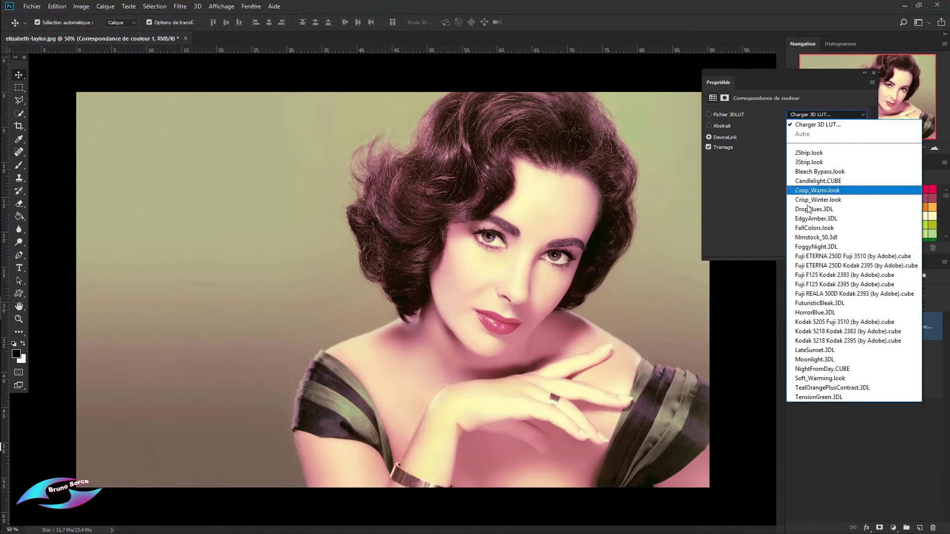
left_click(808, 350)
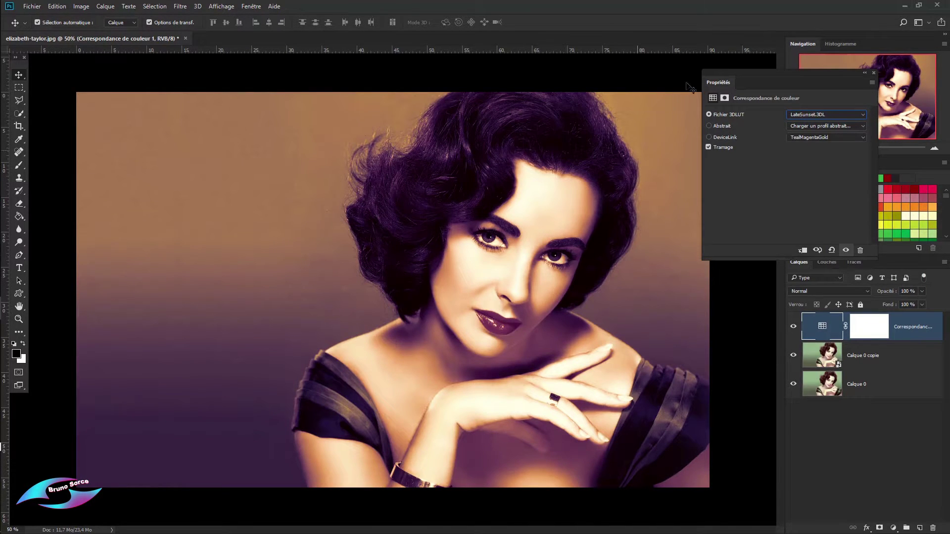
left_click(839, 114)
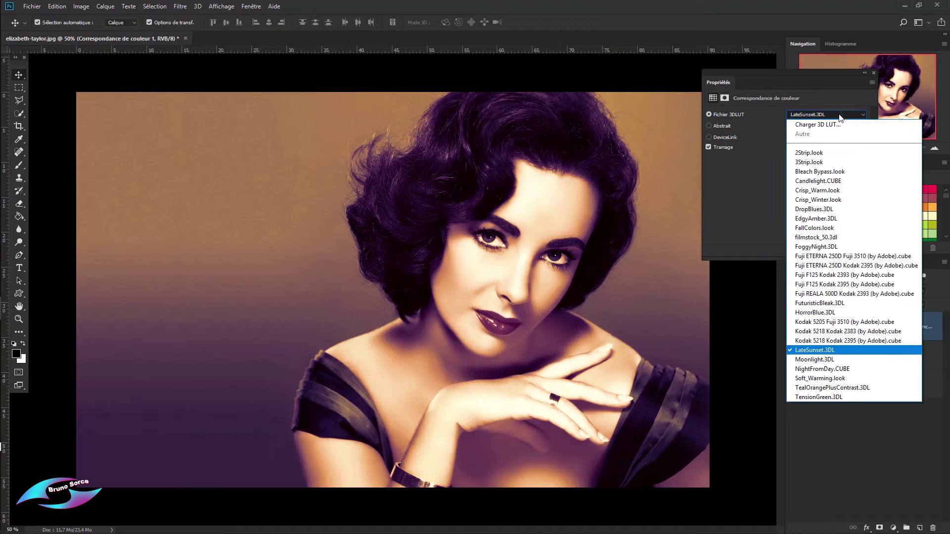
left_click(819, 361)
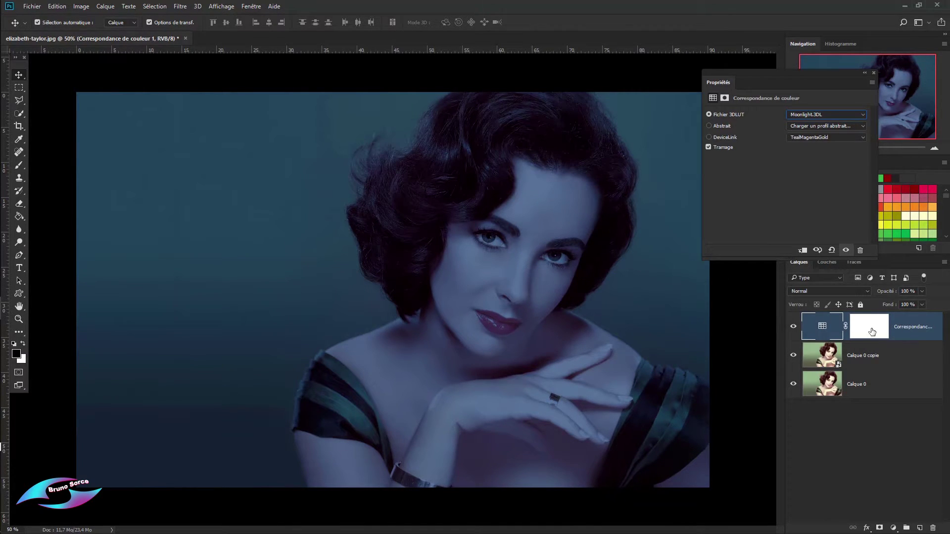
- Delete the Correspondance de couleur adjustment layer and close the elizabeth-taylor.jpg document
left_click(874, 72)
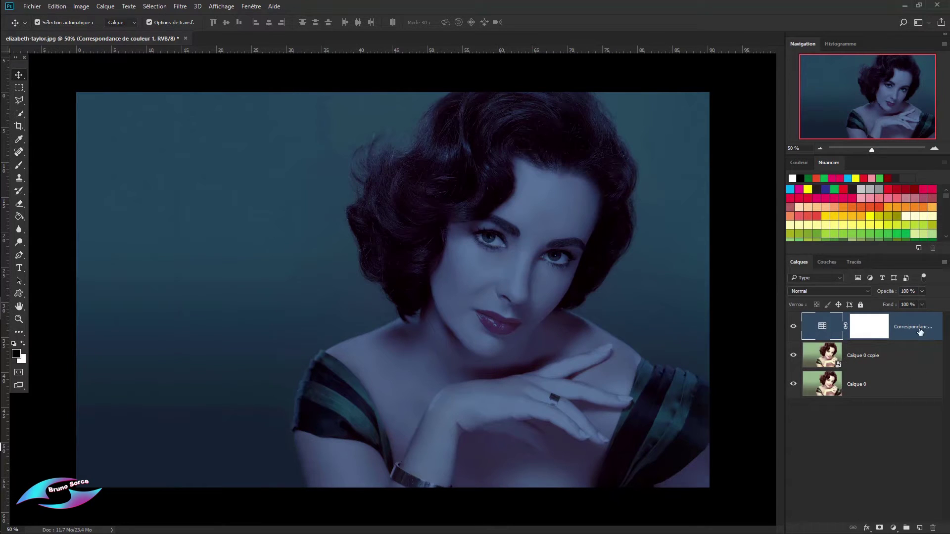
key("Delete")
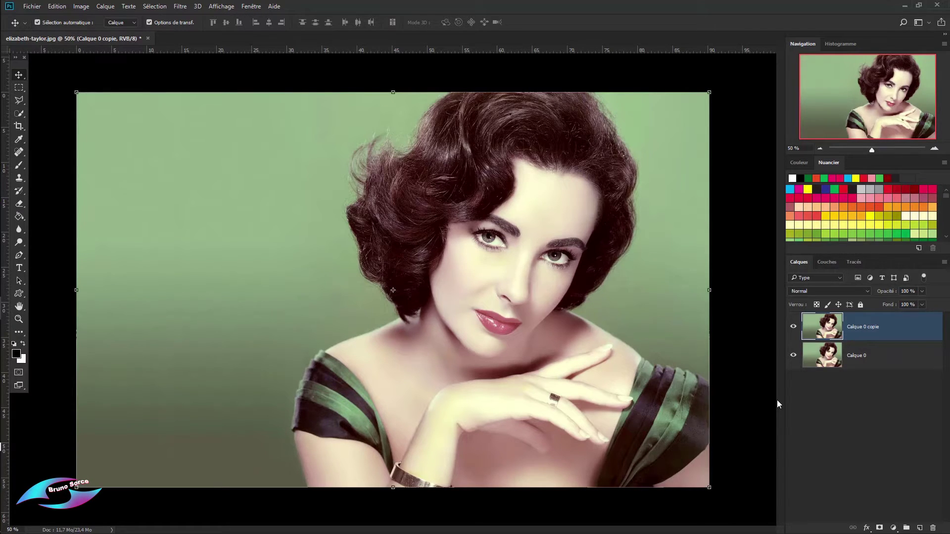
left_click(148, 39)
left_click(477, 204)
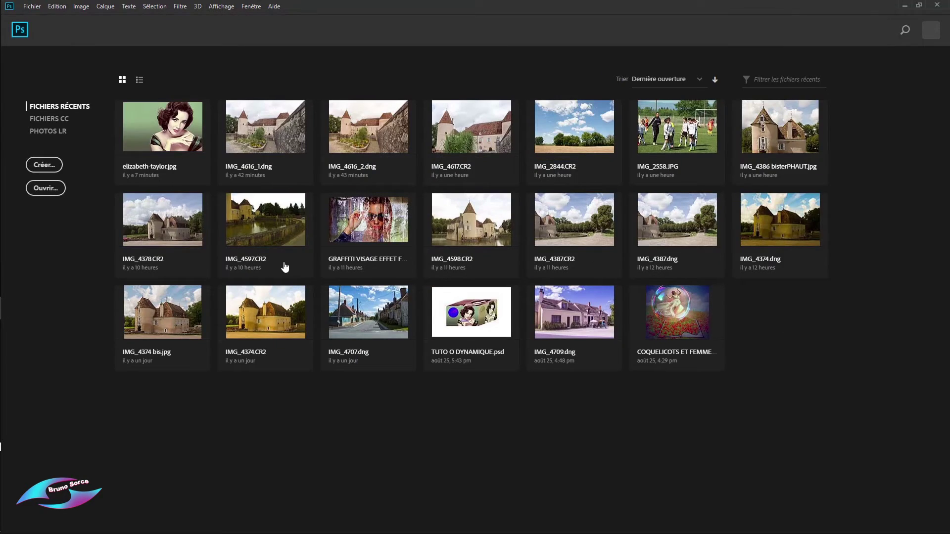
- Open the recent raw file IMG_4616_1.dng and set its white balance to Température 6650 and Teinte 0
left_click(271, 136)
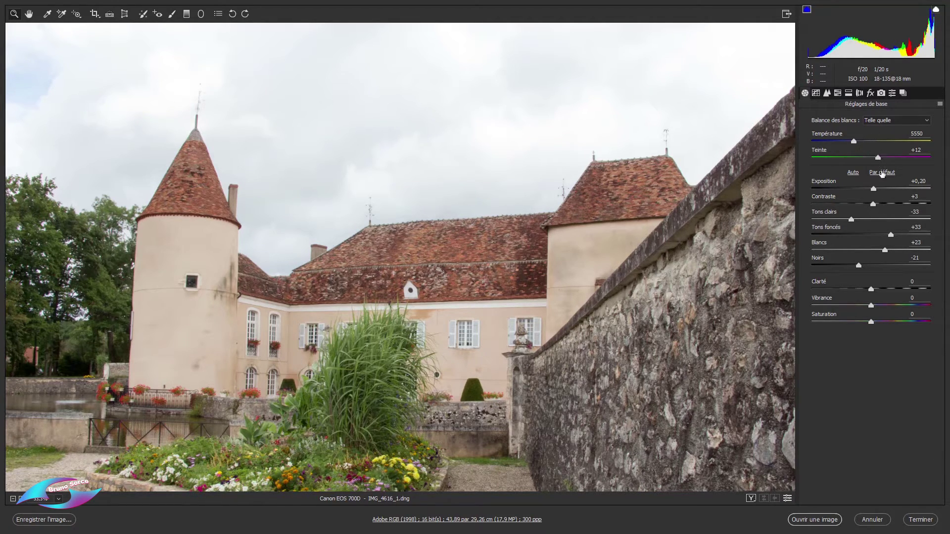
left_click_drag(853, 142, 867, 142)
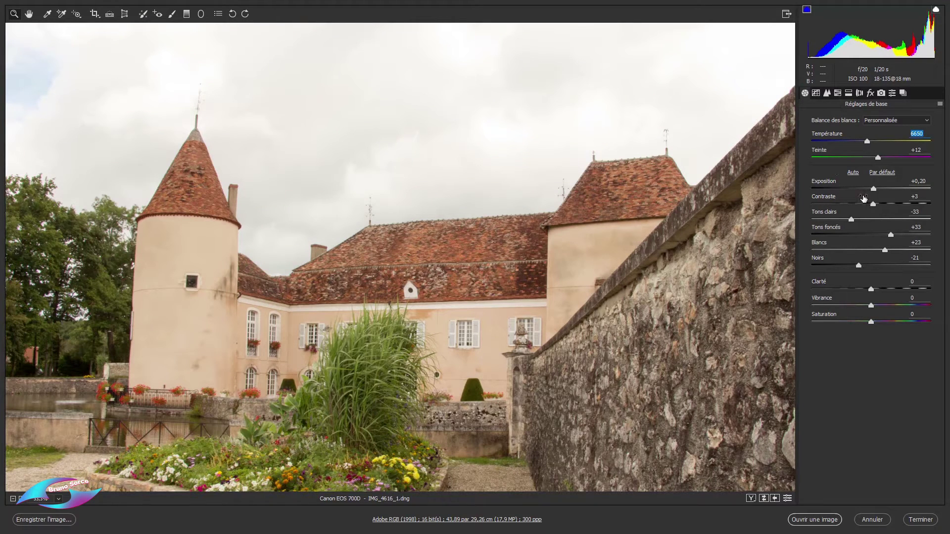
left_click_drag(925, 151, 913, 150)
type("0")
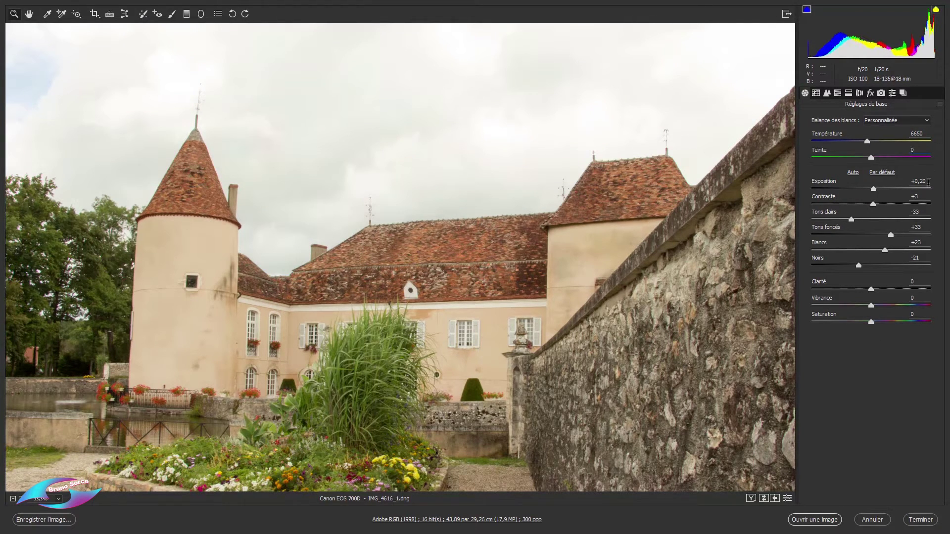
- Set Exposition, Contraste, Tons clairs, Tons foncés, Blancs and Noirs of the raw file to 0
key("Tab")
type("0")
key("Tab")
type("0")
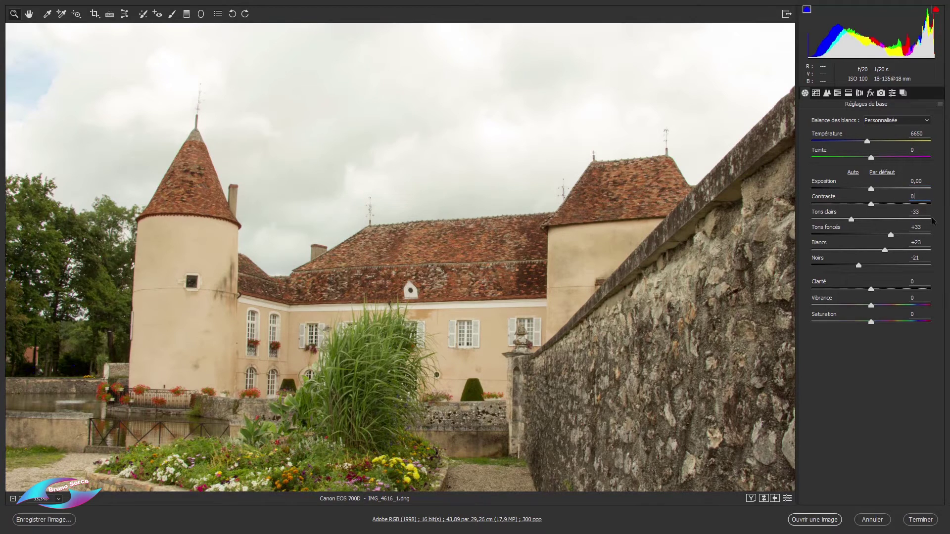
key("Tab")
type("0")
key("Tab")
type("0")
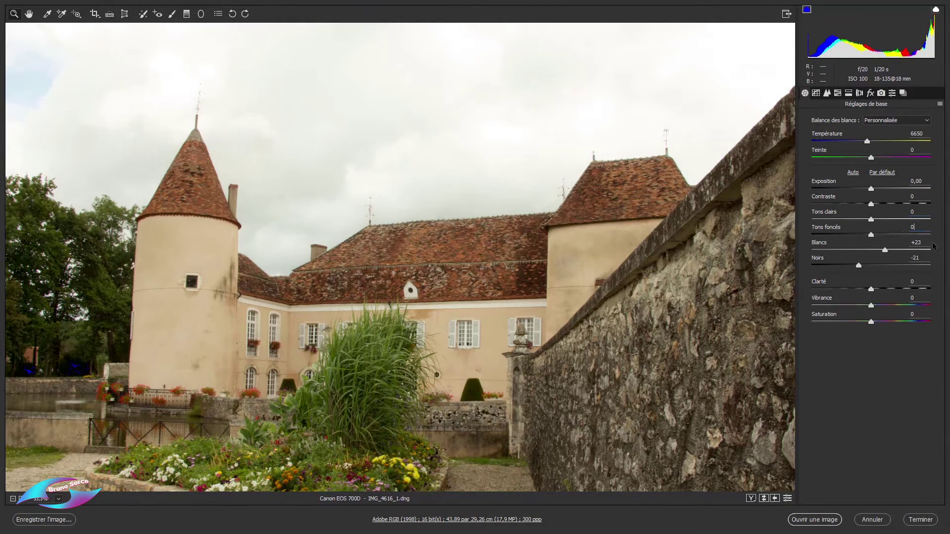
key("Tab")
type("0")
key("Tab")
type("0")
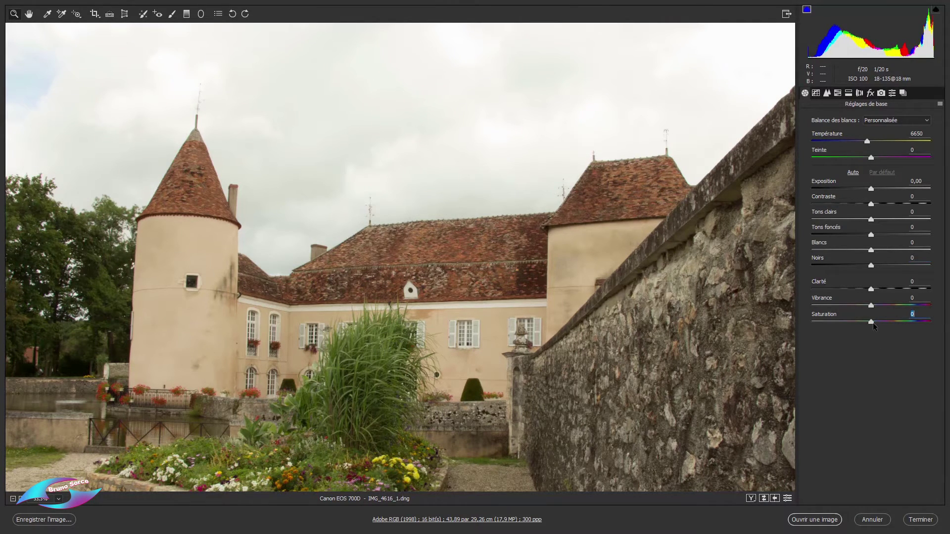
- Set Saturation to +45, Tons clairs to -45, Exposition to +0,65, Clarté to +59 and Vibrance to +55
left_click_drag(872, 322, 898, 323)
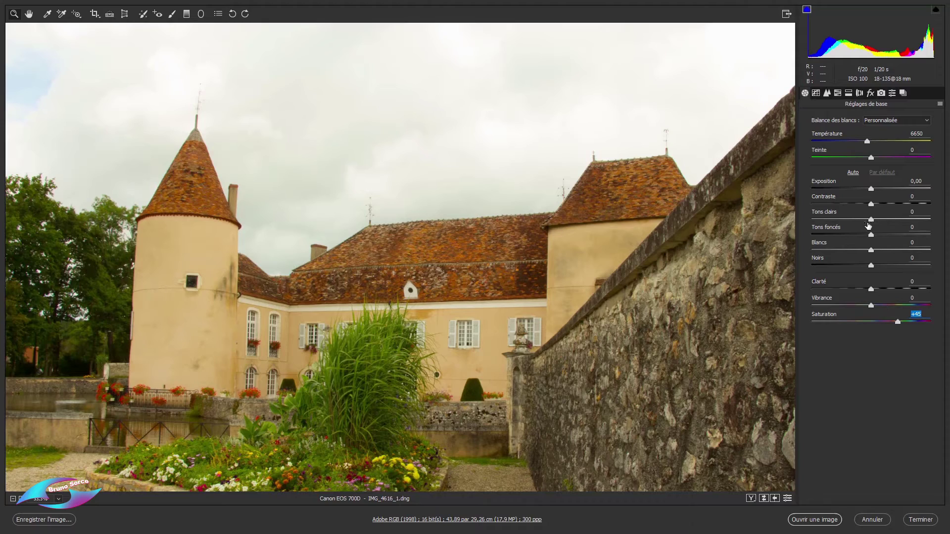
left_click_drag(871, 220, 844, 220)
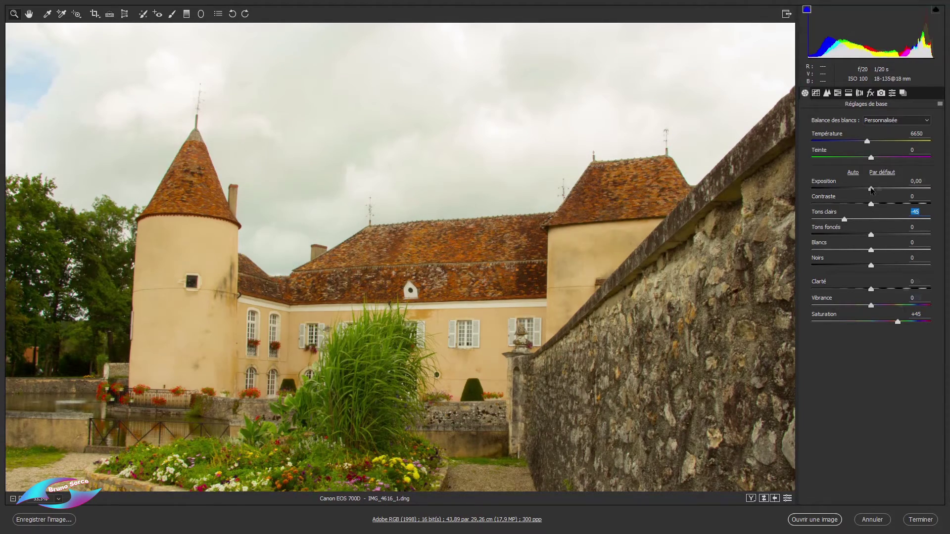
left_click_drag(872, 189, 879, 189)
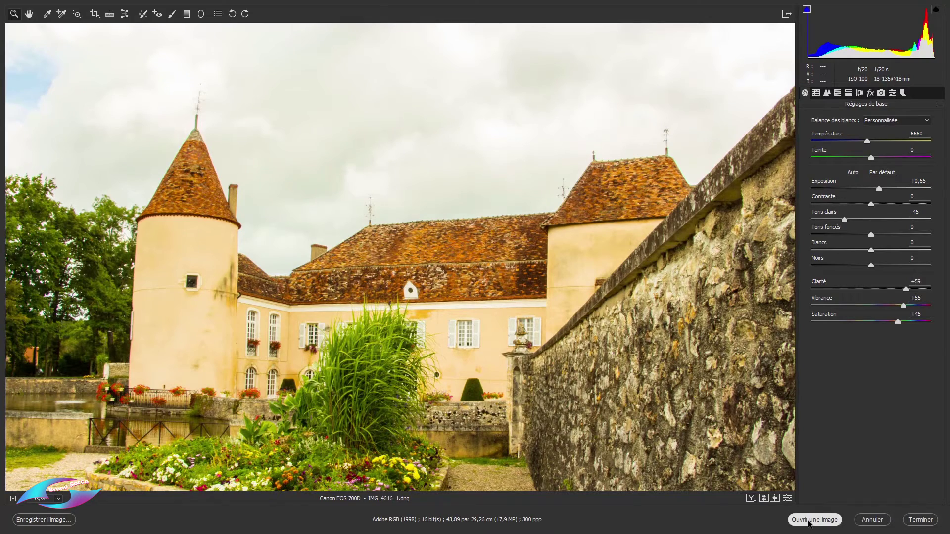
- Open the developed raw image with the embedded colour profile removed and unlock its background layer
left_click(812, 520)
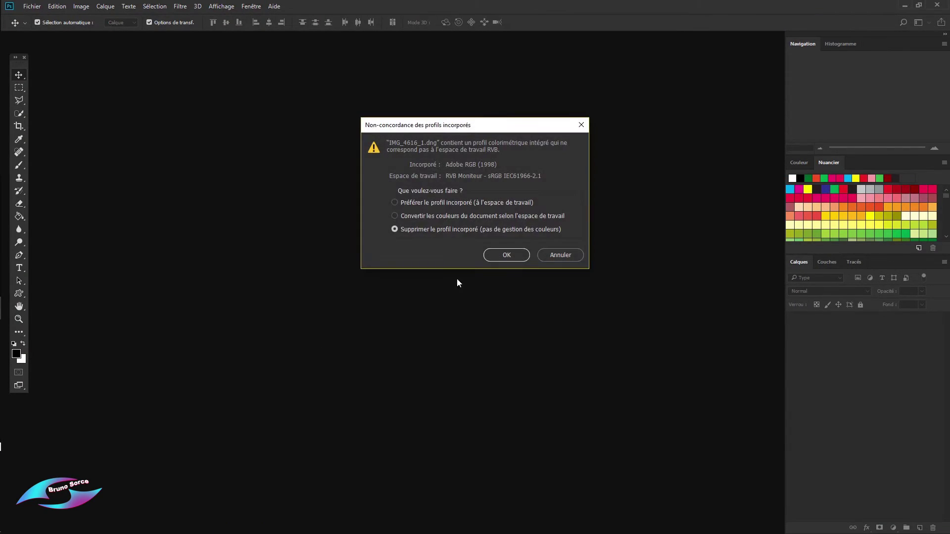
left_click(506, 255)
left_click(933, 328)
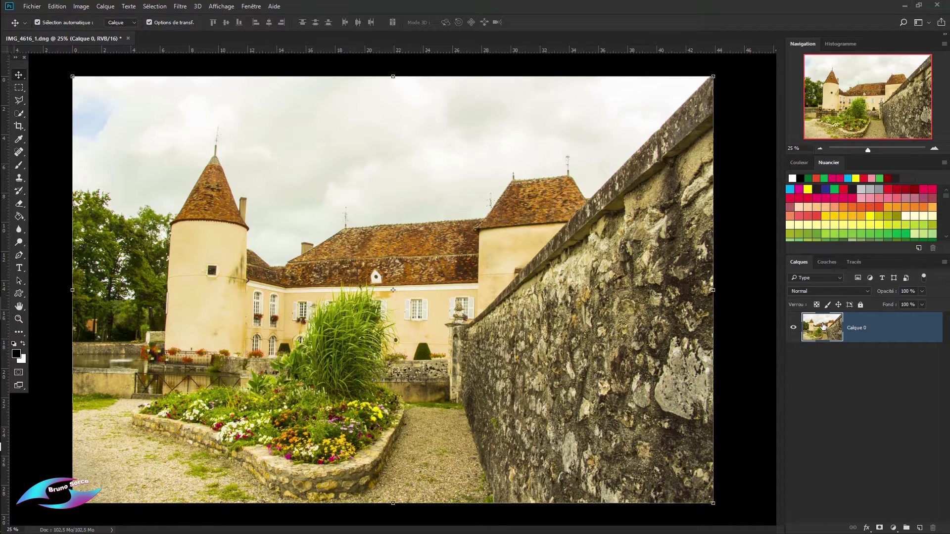
- Open Filtre Camera Raw on the ordinary layer Calque 0 to examine its basic settings, leaving them unchanged
left_click(179, 8)
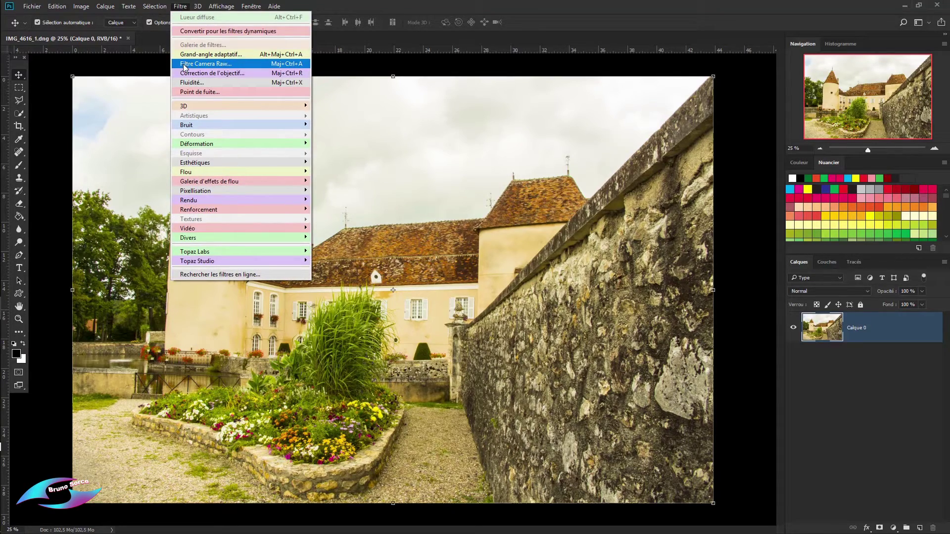
left_click(203, 67)
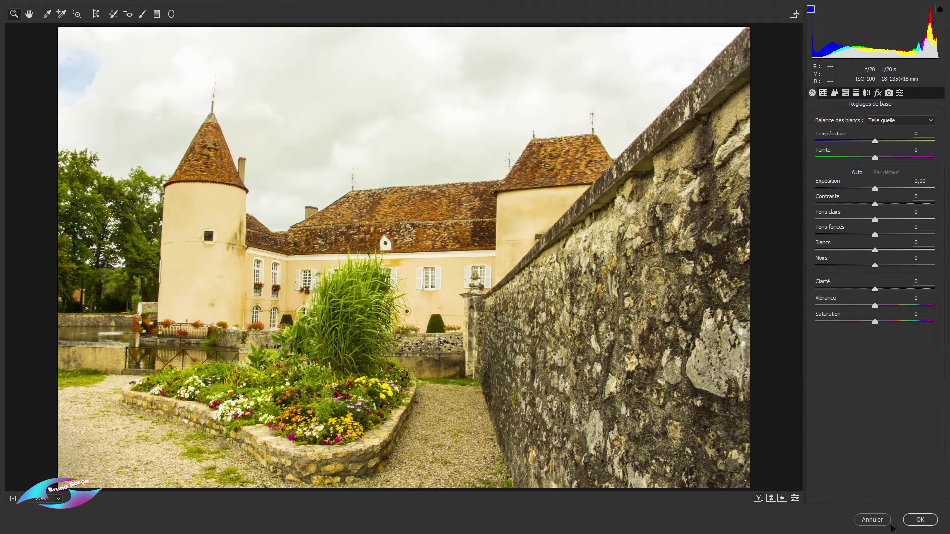
left_click(920, 519)
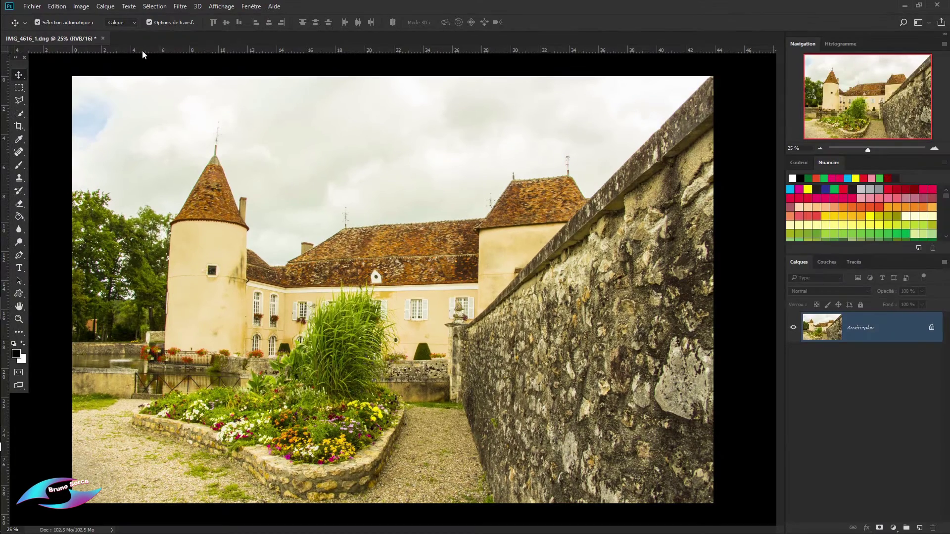
- Close IMG_4616_1.dng without saving and open the recent raw file IMG_4616_2.dng with its existing development settings
left_click(103, 39)
key("n")
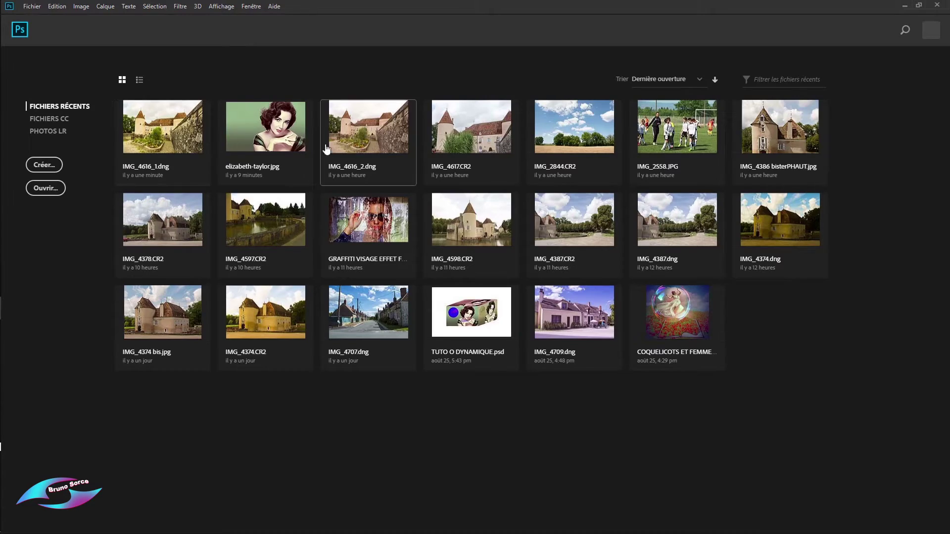
left_click(369, 127)
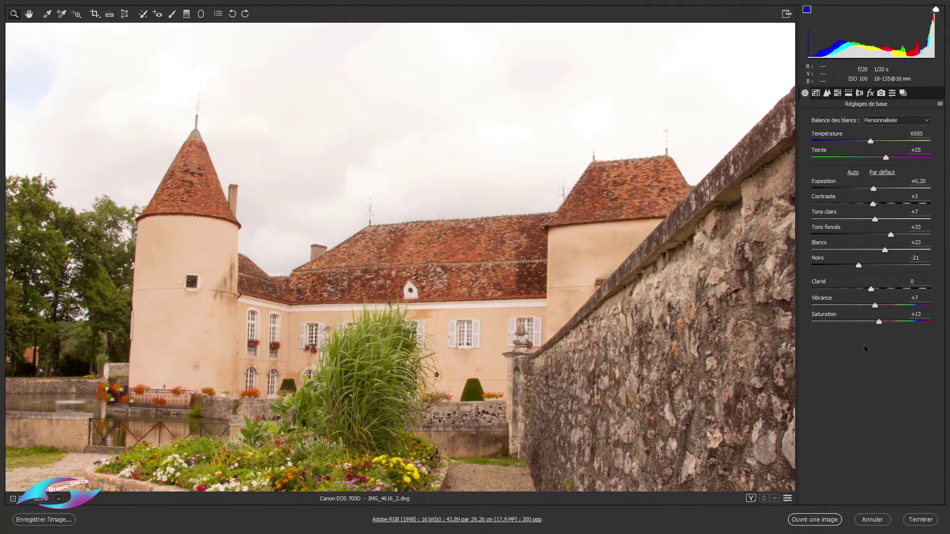
left_click(816, 524)
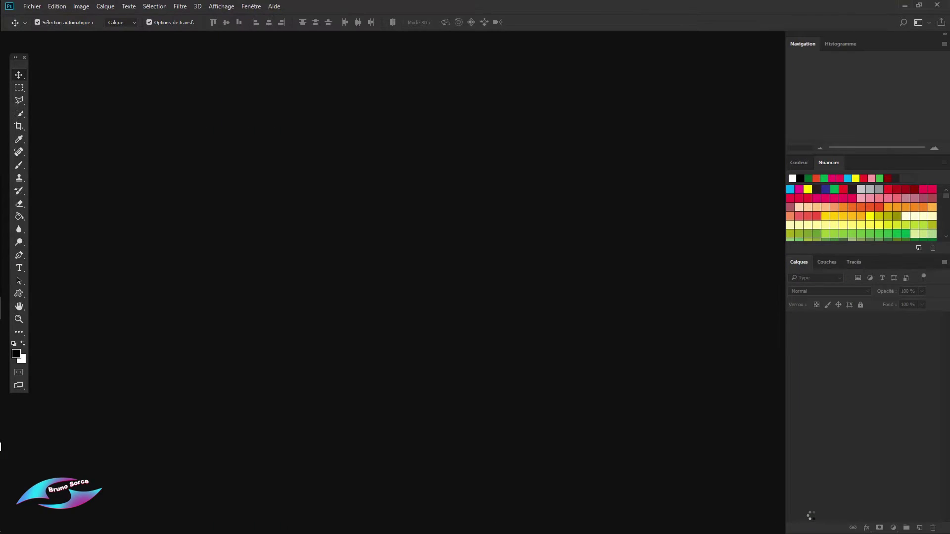
left_click(506, 256)
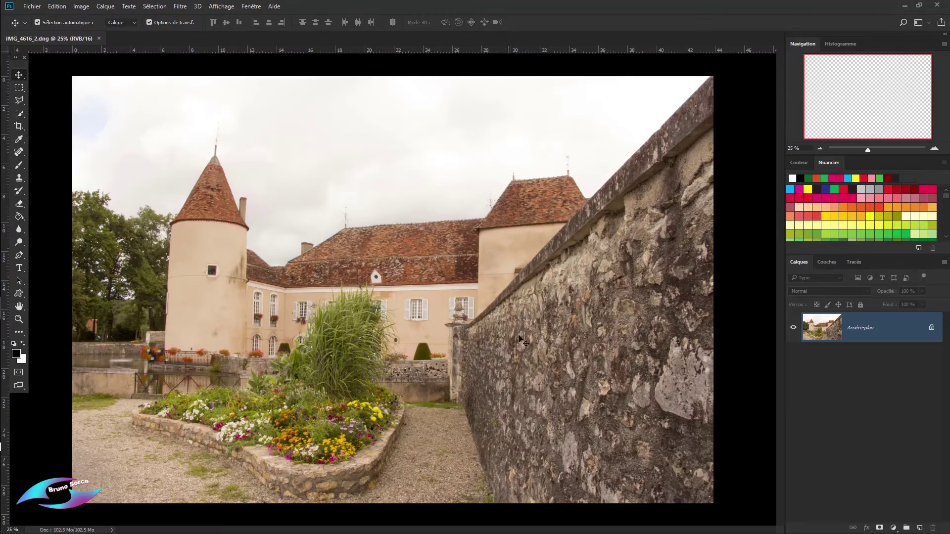
- Unlock the Arrière-plan layer of IMG_4616_2.dng and convert it to a smart object
left_click(932, 329)
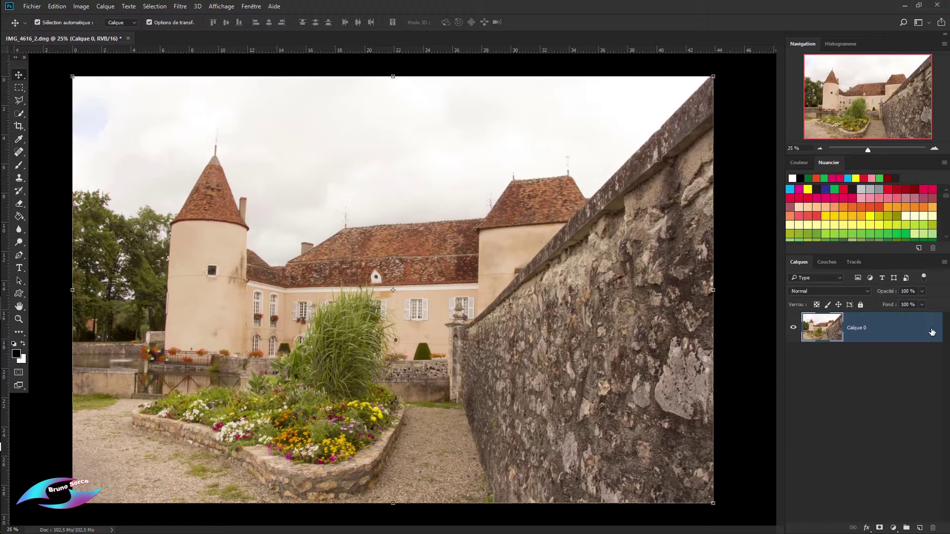
key("ctrl+alt+o")
- Apply Filtre Camera Raw to the smart object with Teinte -12, Tons clairs -39, Tons foncés -11, Clarté +68, Vibrance +58 and Saturation +32
left_click(180, 7)
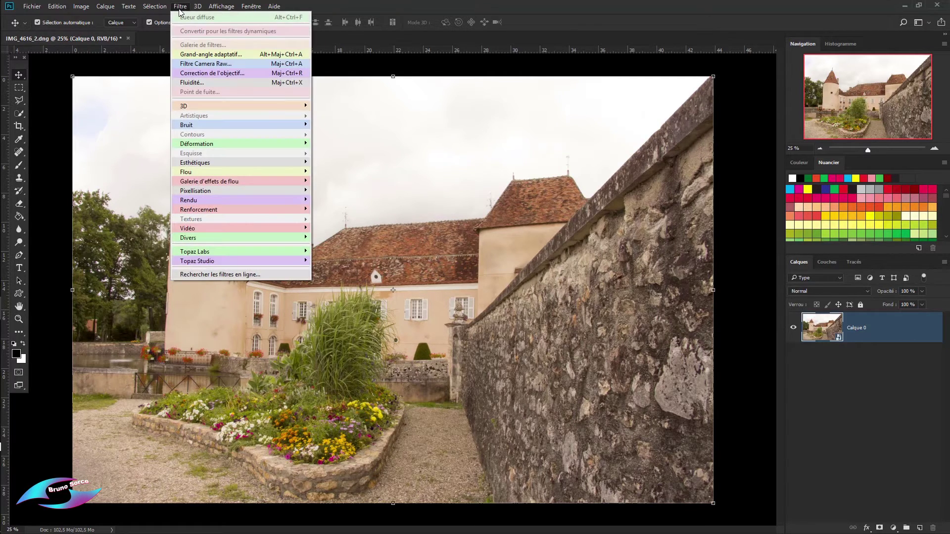
left_click(188, 67)
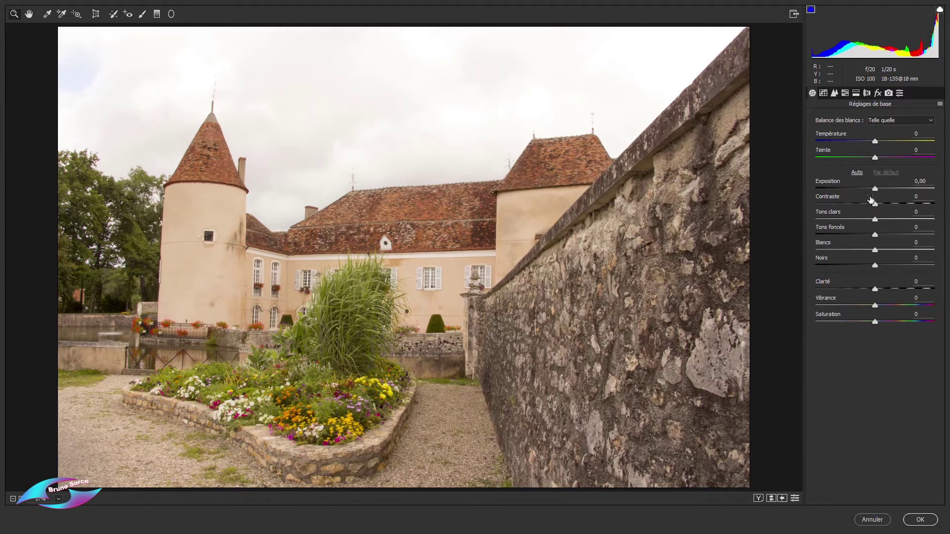
left_click(877, 292)
left_click_drag(877, 293, 911, 308)
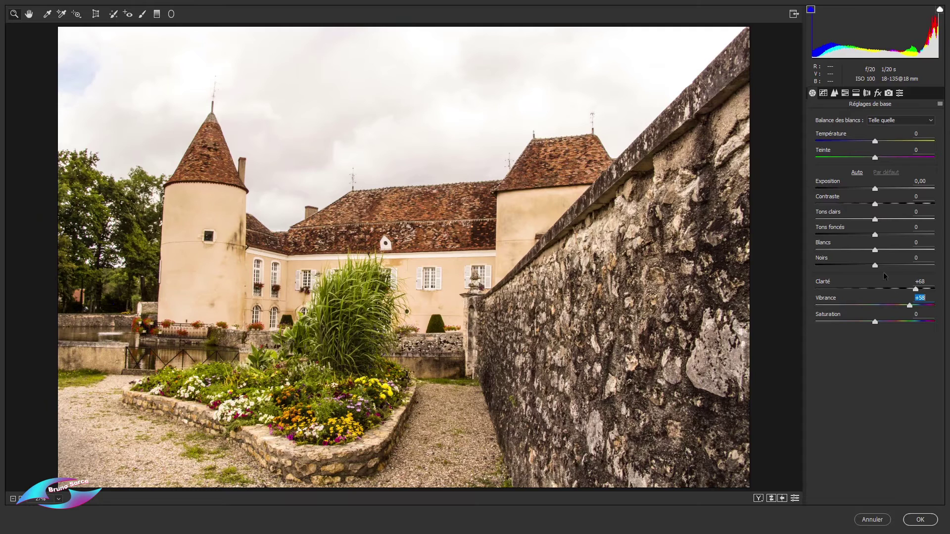
left_click(876, 220)
mouse_move(877, 224)
left_mouse_down()
mouse_move(854, 223)
mouse_move(878, 238)
mouse_move(869, 237)
left_mouse_up()
left_click(876, 237)
left_click_drag(875, 159, 868, 159)
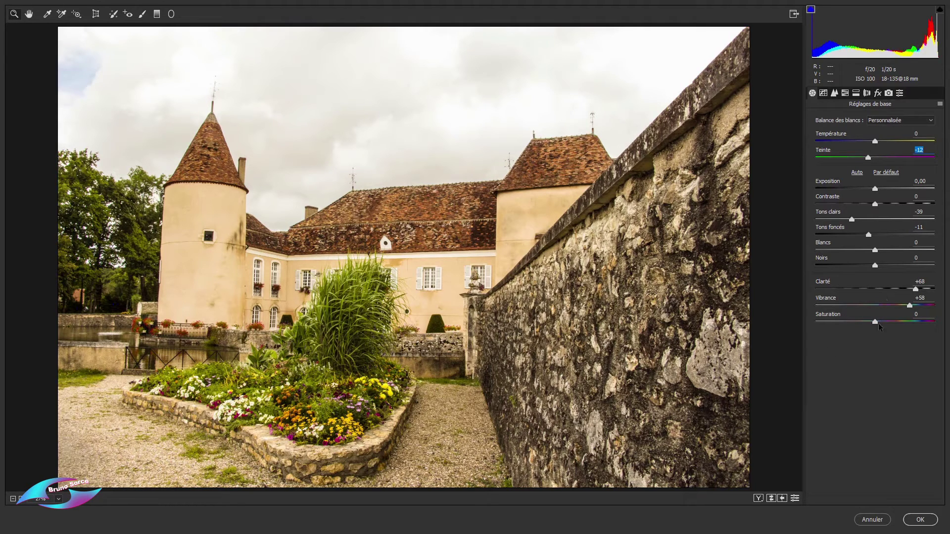
left_click_drag(874, 322, 893, 322)
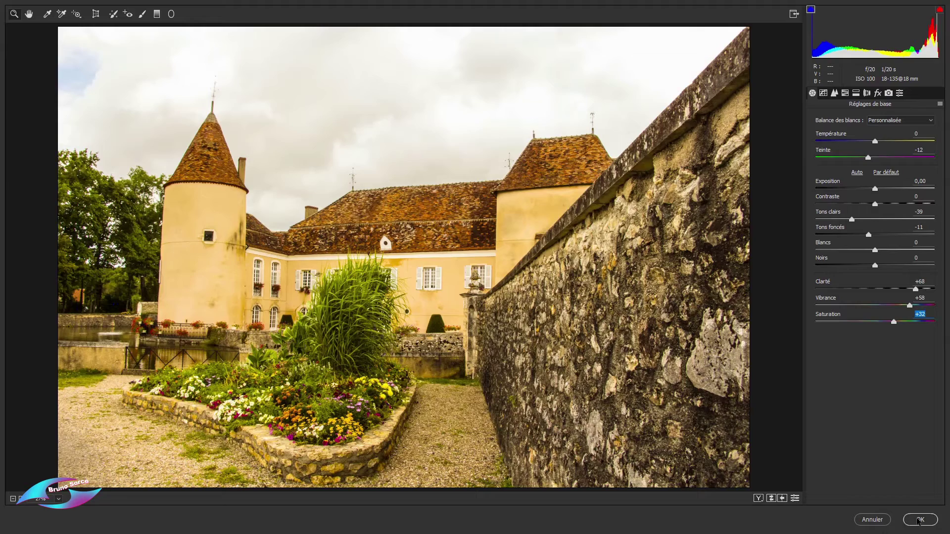
left_click(918, 520)
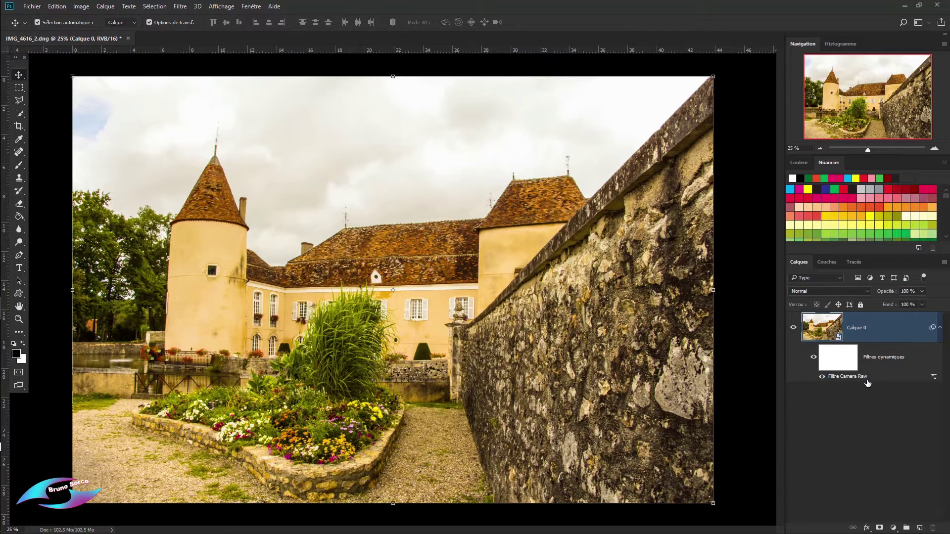
- Hide and show the Filtre Camera Raw smart filter to compare the image, and view its editing options
left_click(822, 379)
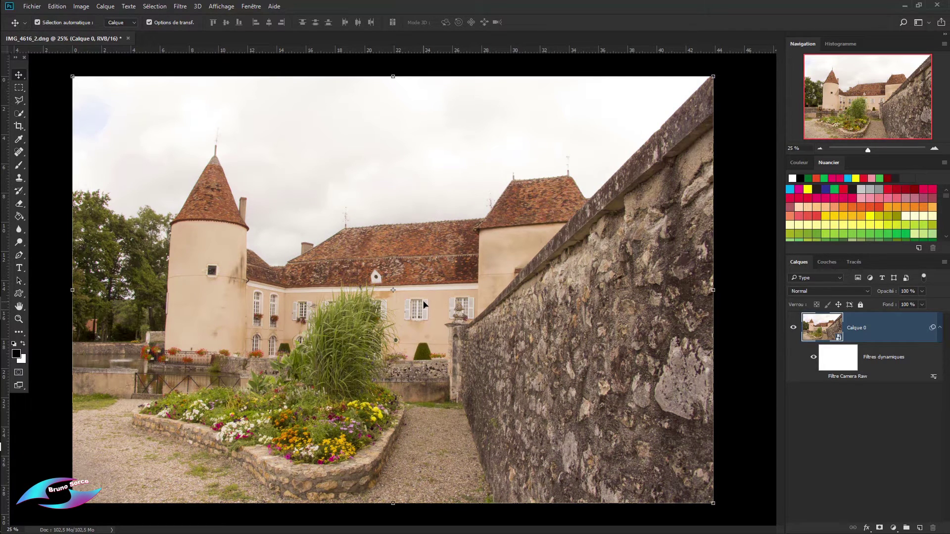
left_click(823, 378)
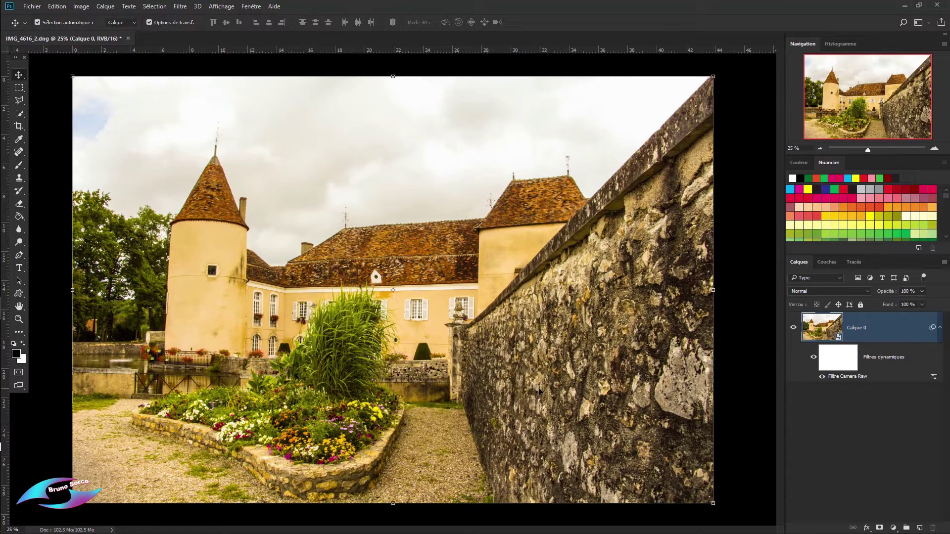
right_click(840, 379)
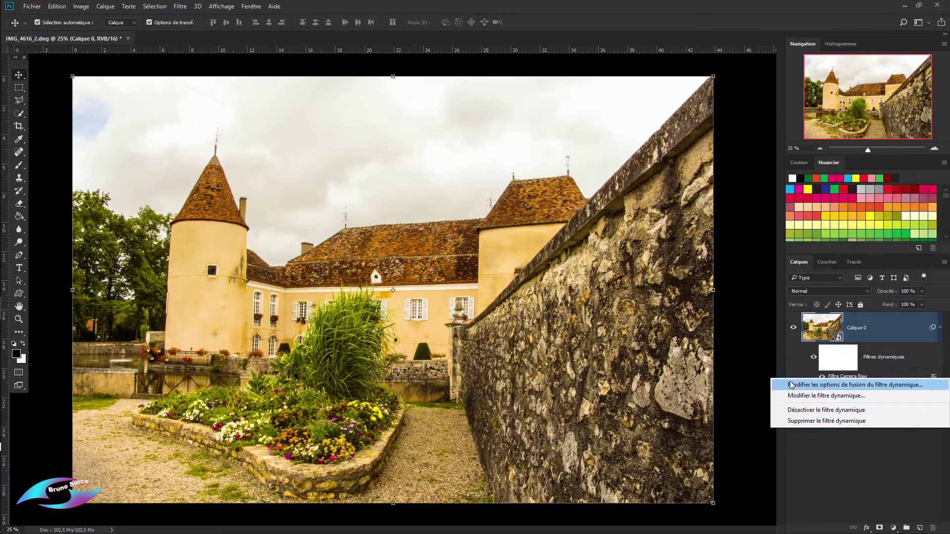
left_click(776, 355)
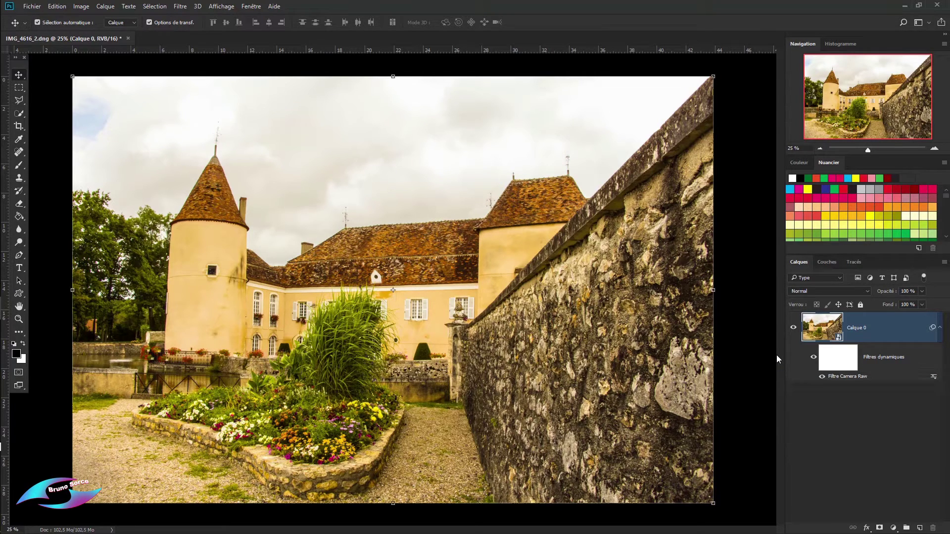
- Reopen the Filtre Camera Raw smart filter and set Tons clairs to +22 and Noirs to +58
double_click(834, 378)
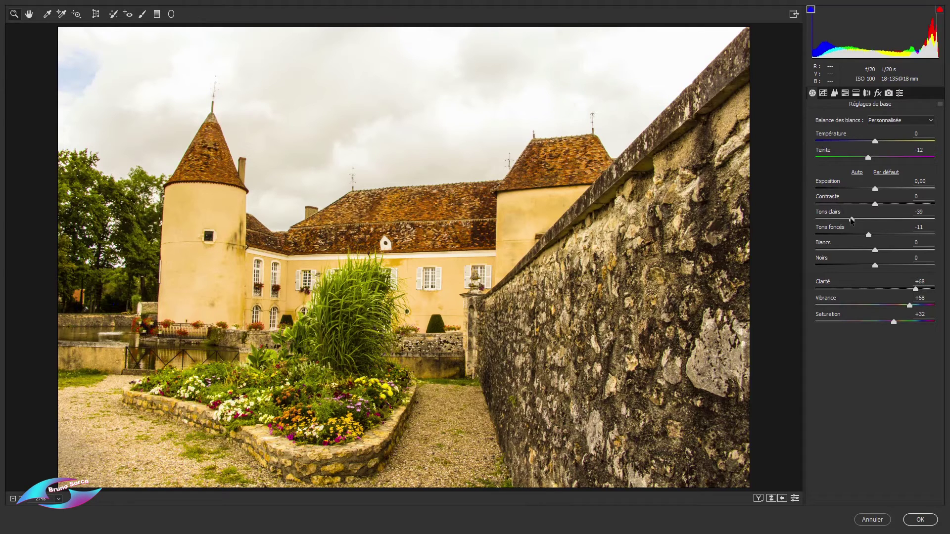
left_click(852, 219)
left_click_drag(851, 219, 888, 220)
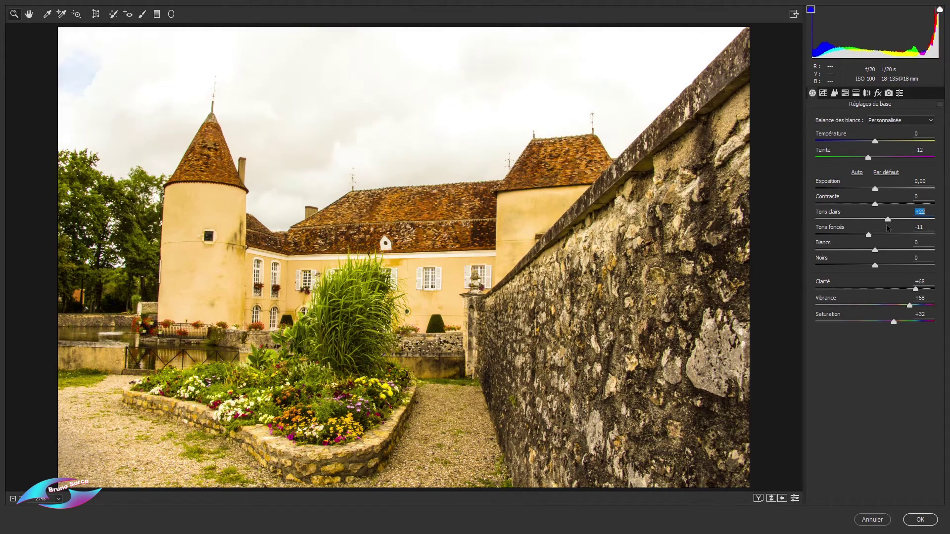
left_click_drag(875, 265, 909, 266)
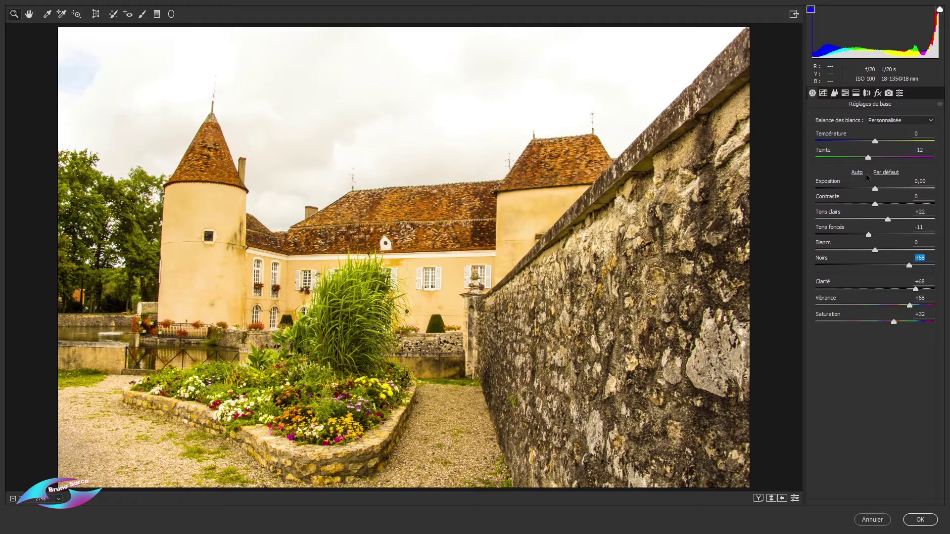
left_click(924, 522)
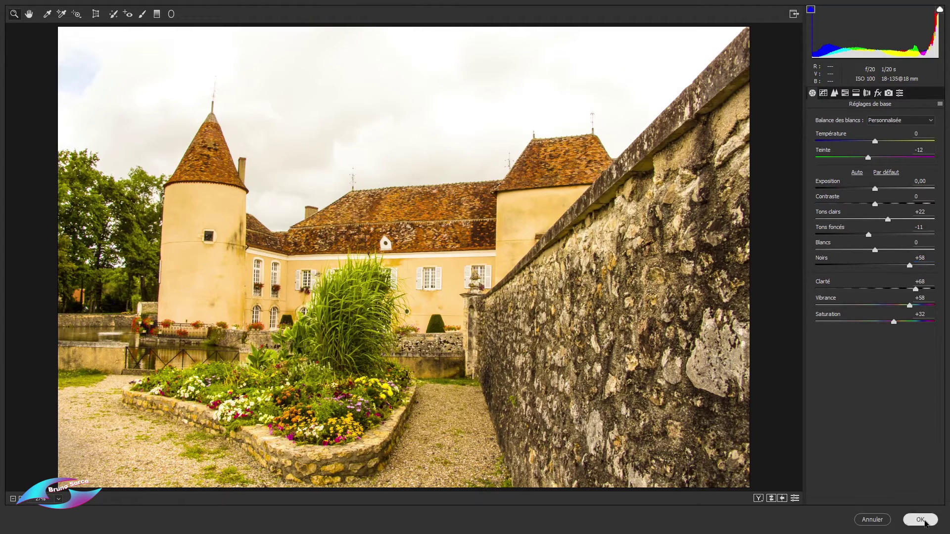